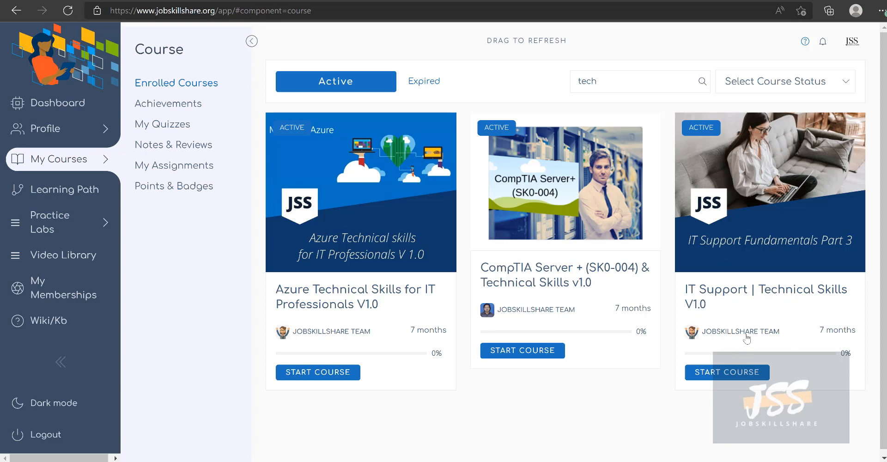
Step: Open the IT Support | Technical Skills V1.0 course and read through its overview
{"action": "left_click", "coordinate": [736, 376]}
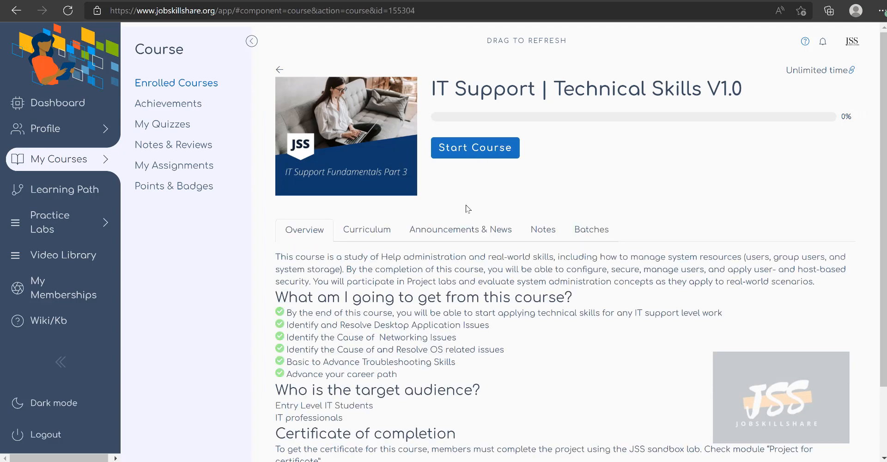
{"action": "scroll", "coordinate": [467, 209], "scroll_direction": "down", "scroll_amount": 2}
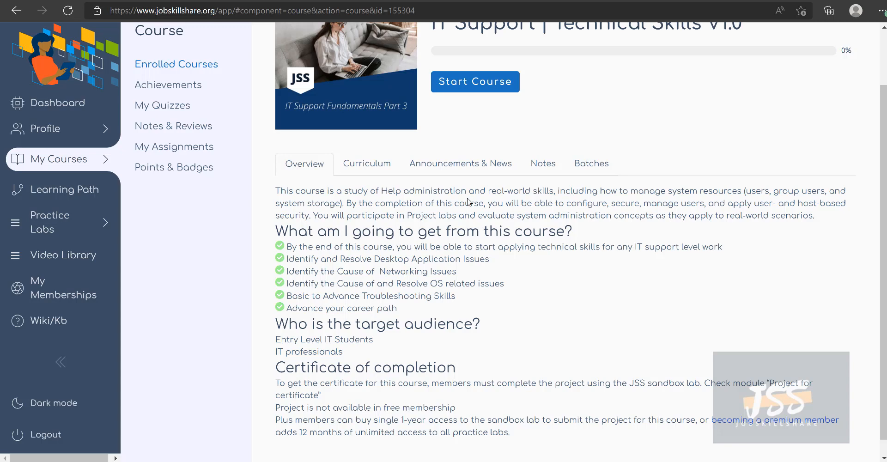
{"action": "scroll", "coordinate": [469, 185], "scroll_direction": "up", "scroll_amount": 2}
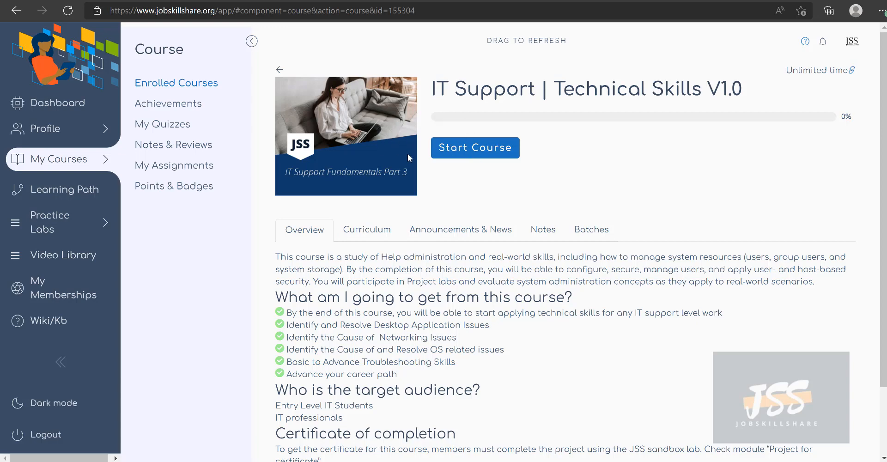
Step: Start the course, dismiss the Course Instructions, and look over the list of modules
{"action": "left_click", "coordinate": [475, 154]}
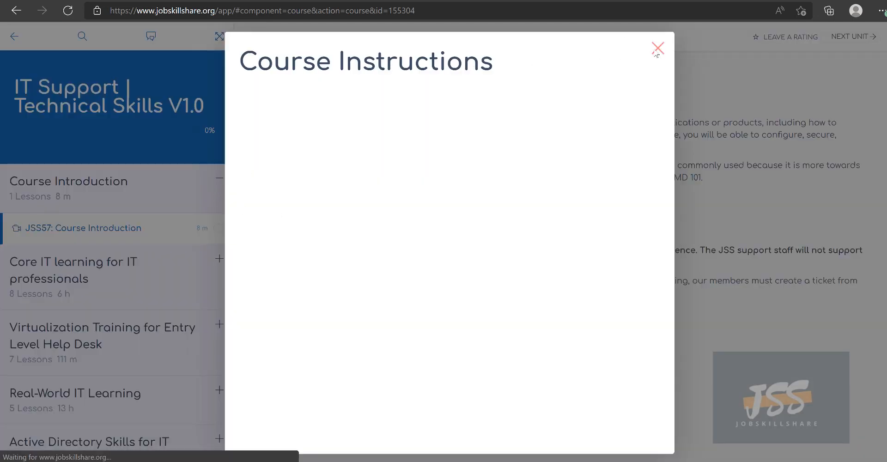
{"action": "left_click", "coordinate": [659, 49]}
{"action": "scroll", "coordinate": [226, 242], "scroll_direction": "down", "scroll_amount": 1}
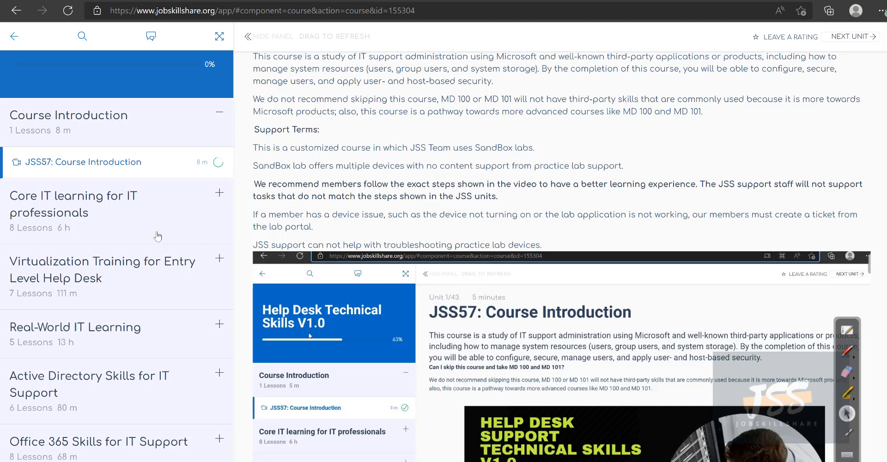
{"action": "scroll", "coordinate": [160, 255], "scroll_direction": "down", "scroll_amount": 1}
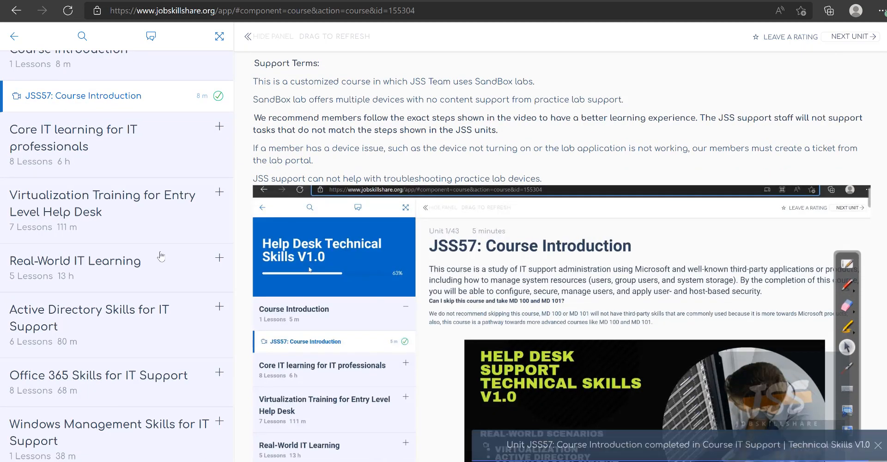
{"action": "scroll", "coordinate": [161, 254], "scroll_direction": "up", "scroll_amount": 1}
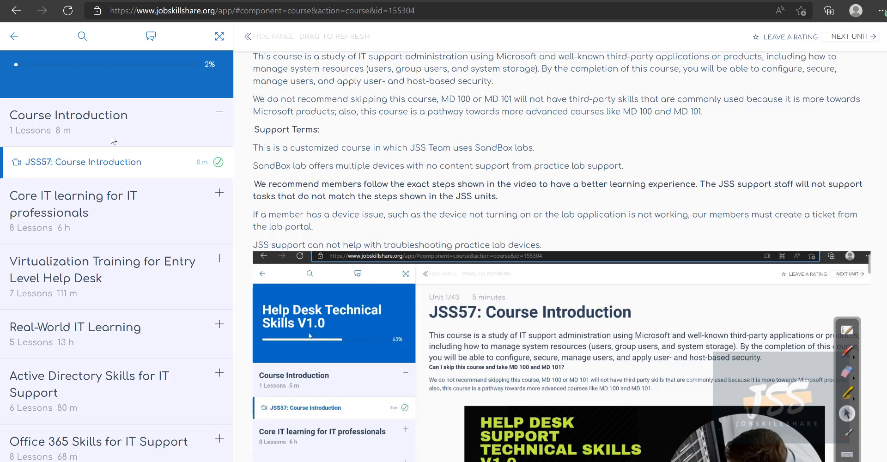
Step: Review the lessons in the "Core IT learning for IT professionals" module and collapse it again
{"action": "left_click", "coordinate": [129, 201]}
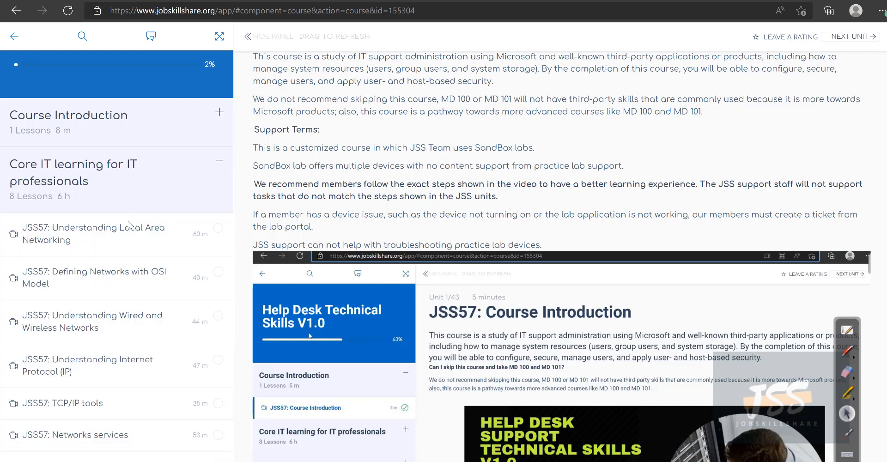
{"action": "scroll", "coordinate": [128, 225], "scroll_direction": "down", "scroll_amount": 2}
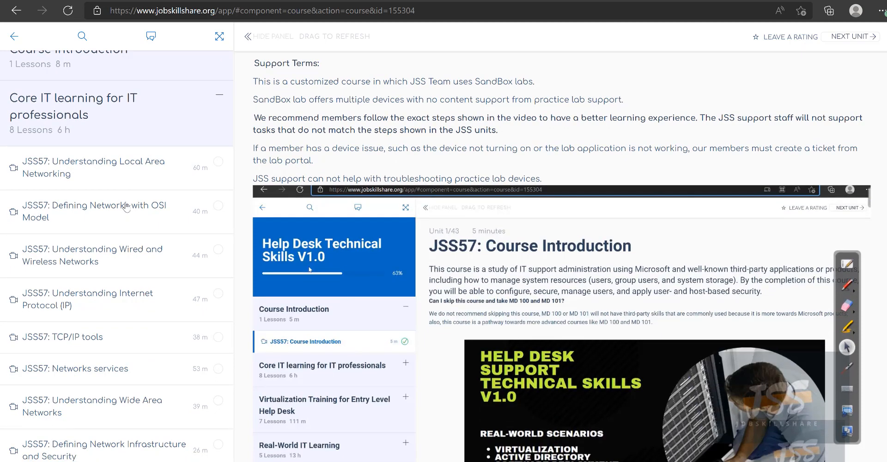
{"action": "scroll", "coordinate": [135, 220], "scroll_direction": "down", "scroll_amount": 2}
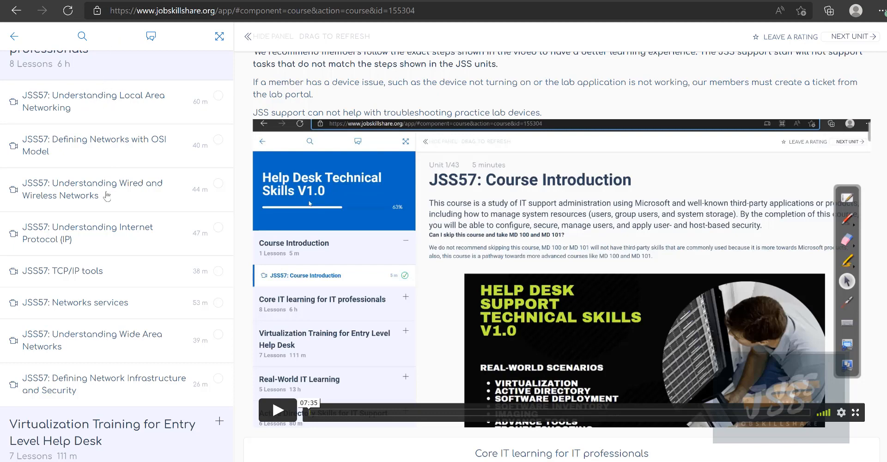
{"action": "scroll", "coordinate": [145, 176], "scroll_direction": "up", "scroll_amount": 1}
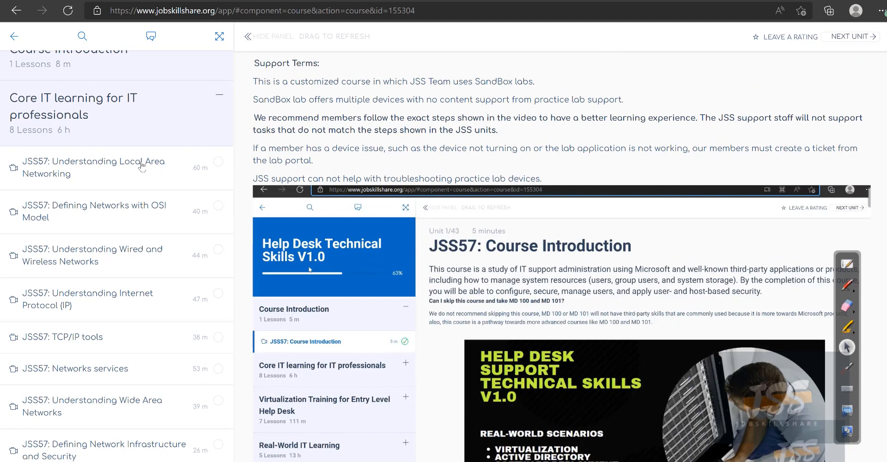
{"action": "left_click", "coordinate": [220, 98]}
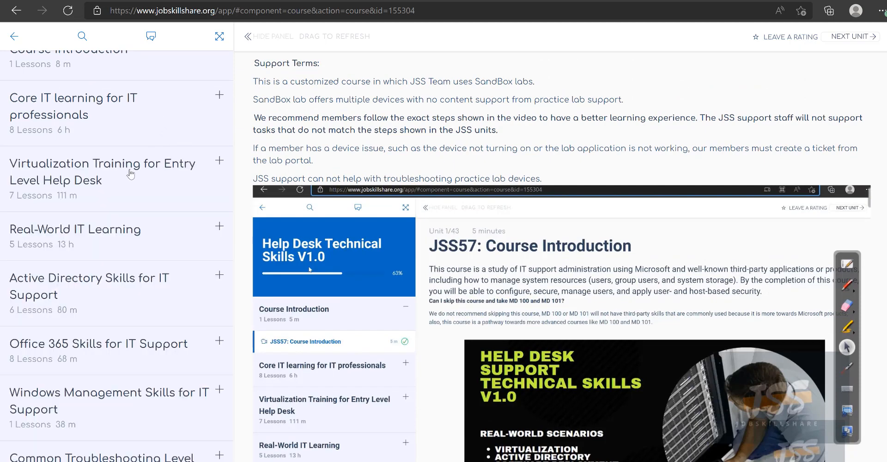
Step: Expand the "Virtualization Training for Entry Level Help Desk" module and review its lessons
{"action": "scroll", "coordinate": [131, 174], "scroll_direction": "down", "scroll_amount": 1}
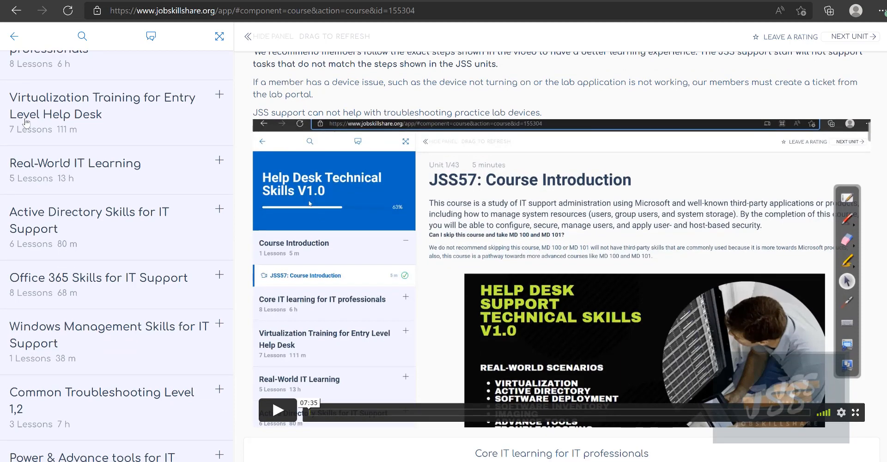
{"action": "left_click", "coordinate": [63, 120]}
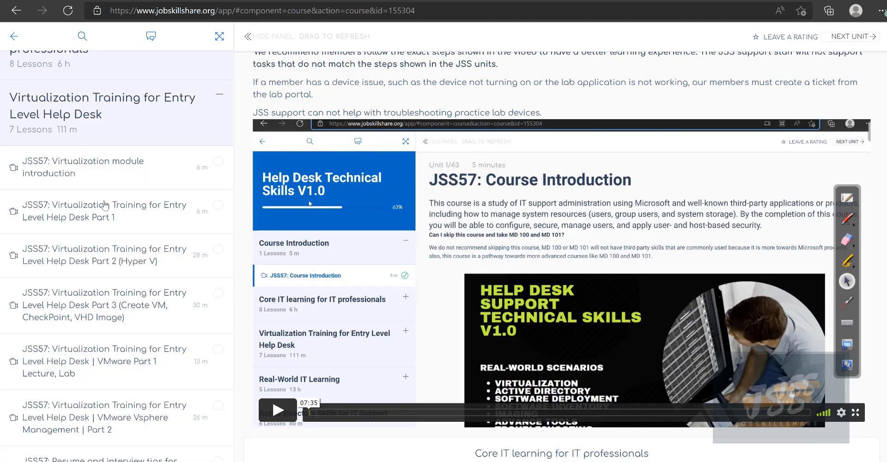
{"action": "scroll", "coordinate": [104, 204], "scroll_direction": "down", "scroll_amount": 1}
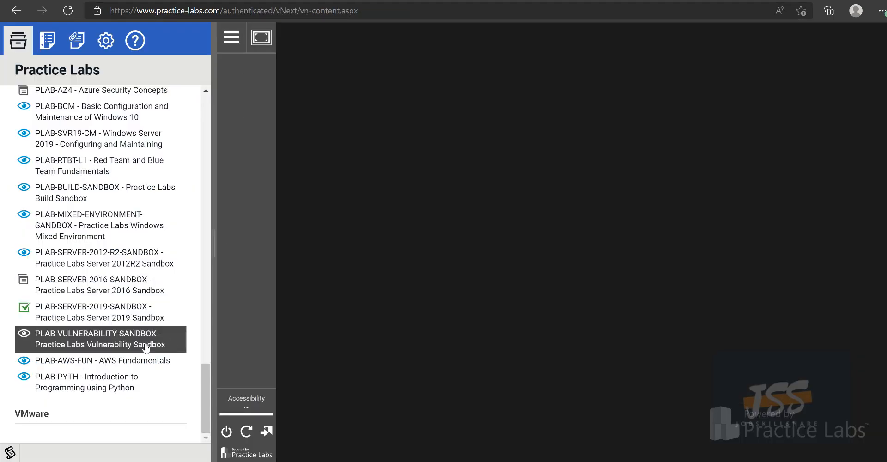
Step: On the Practice Labs site, open the Server 2019 Sandbox, highlight its list of included machines, and load the Introduction lab guide
{"action": "left_click", "coordinate": [102, 319]}
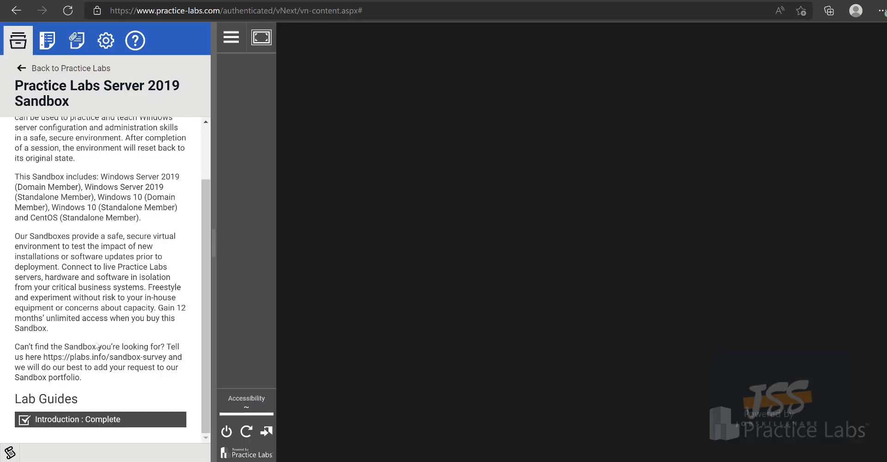
{"action": "left_click_drag", "start_coordinate": [142, 220], "coordinate": [14, 175]}
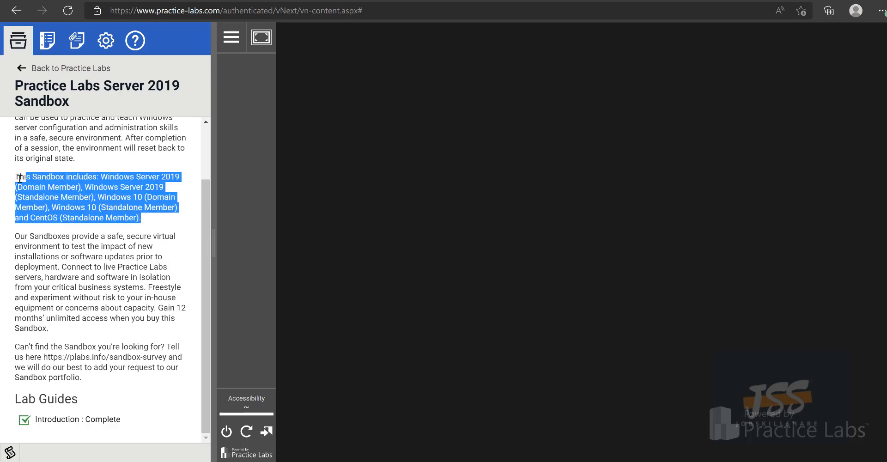
{"action": "left_click", "coordinate": [83, 419]}
{"action": "left_click", "coordinate": [45, 203]}
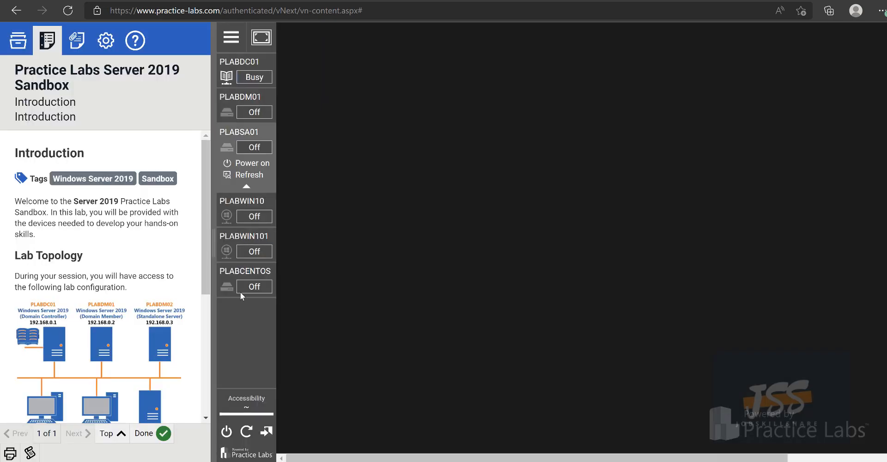
Step: Power on all the devices of the Server 2019 Sandbox
{"action": "left_click", "coordinate": [227, 432]}
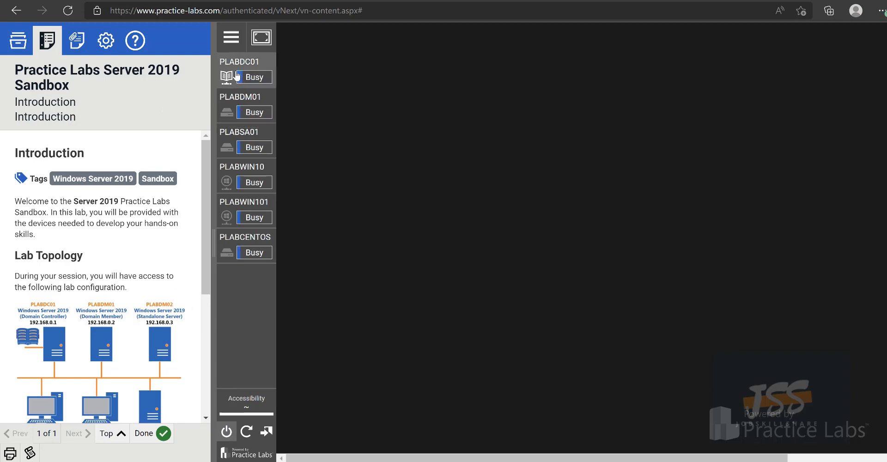
{"action": "mouse_move", "coordinate": [252, 116]}
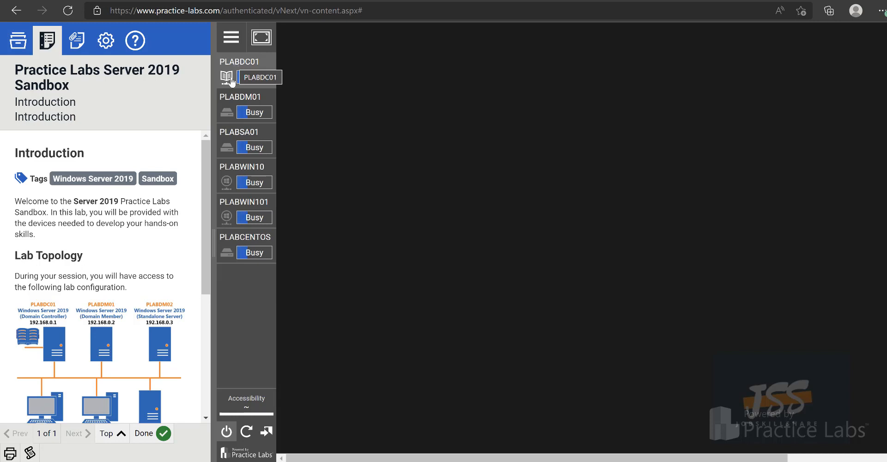
{"action": "left_click", "coordinate": [235, 107]}
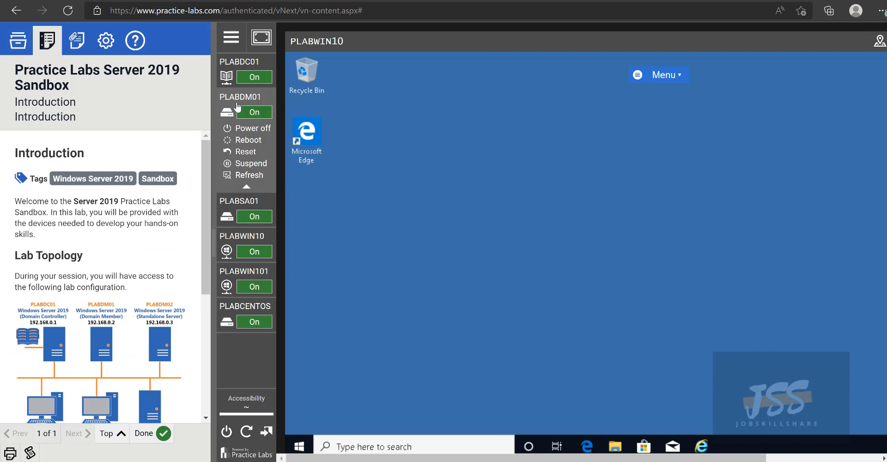
Step: Look at the PLABWIN10 Start menu, then connect to PLABSA01 and block the site's clipboard access
{"action": "left_click", "coordinate": [296, 445]}
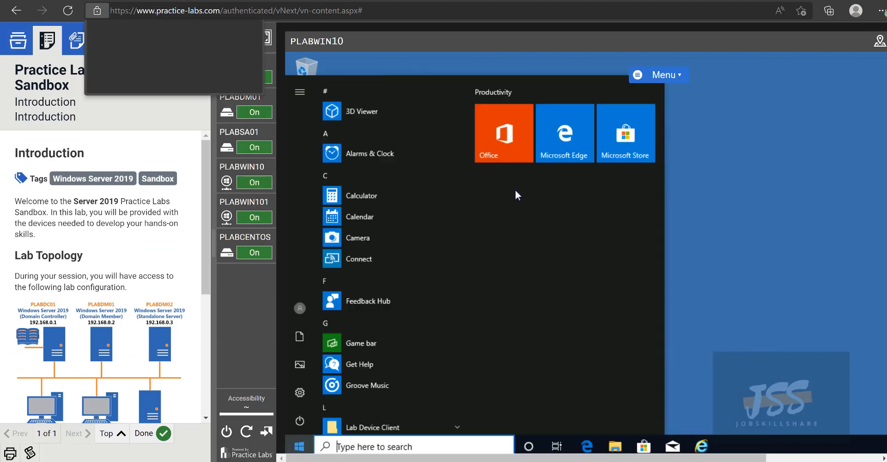
{"action": "left_click", "coordinate": [252, 133]}
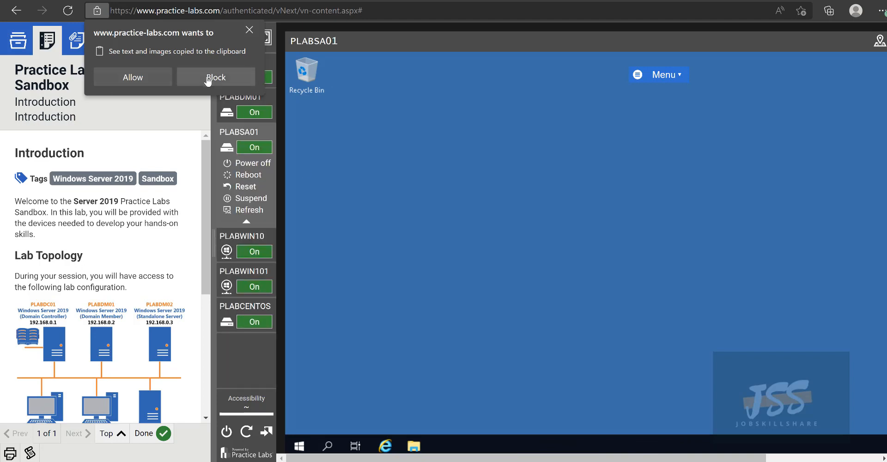
{"action": "left_click", "coordinate": [236, 82]}
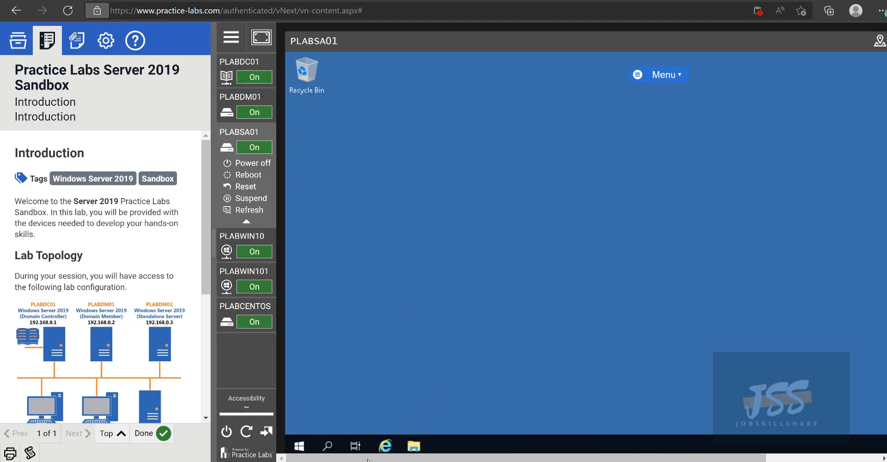
Step: Launch Server Manager on PLABSA01 and show the Local Server properties, dismissing the Windows Admin Center notice
{"action": "left_click", "coordinate": [299, 446]}
{"action": "left_click", "coordinate": [509, 155]}
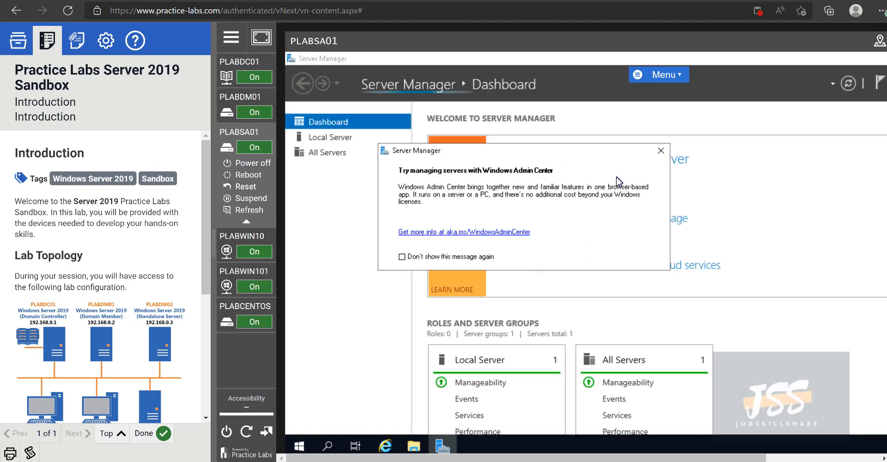
{"action": "left_click", "coordinate": [659, 152]}
{"action": "left_click", "coordinate": [330, 137]}
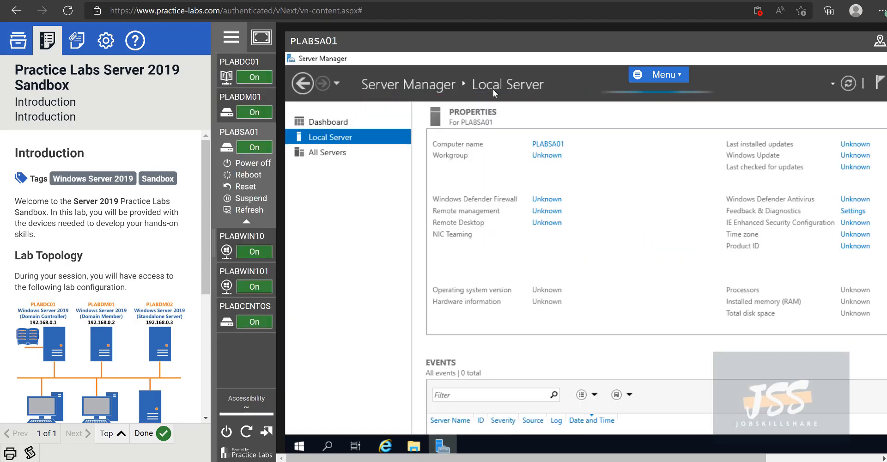
Step: Hide the lab guide and take the Add Roles and Features Wizard to the server roles, using role-based installation on PLABSA01
{"action": "left_click", "coordinate": [231, 37]}
{"action": "left_click", "coordinate": [736, 86]}
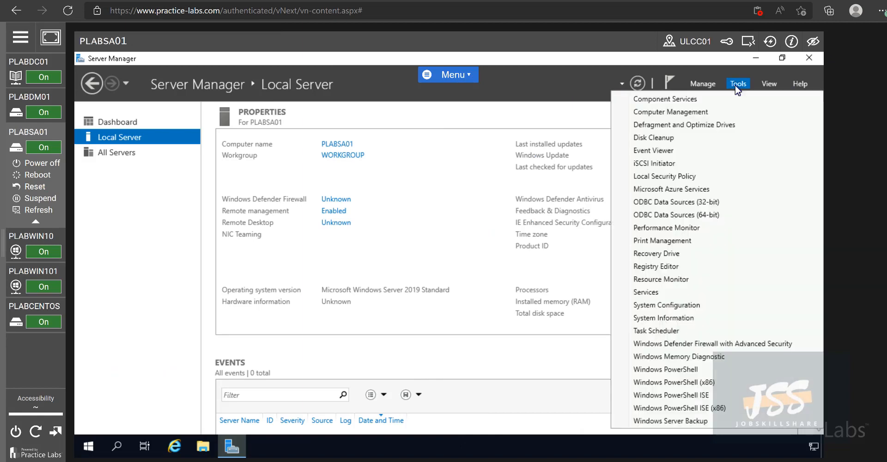
{"action": "left_click", "coordinate": [712, 85]}
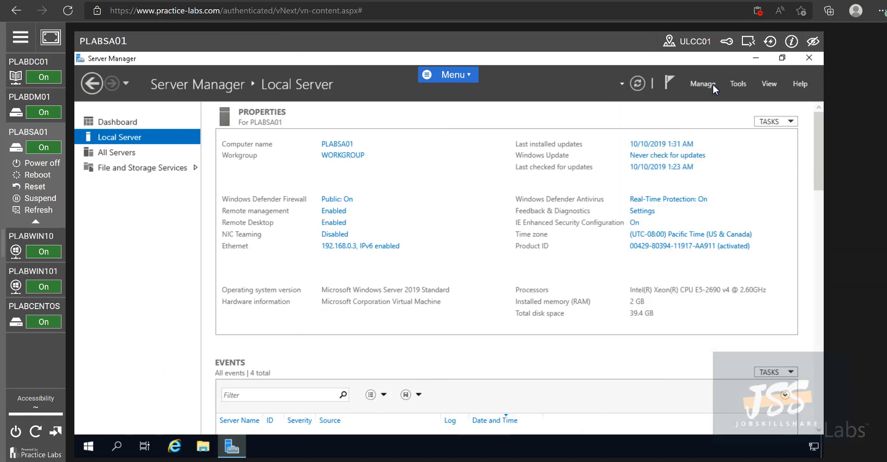
{"action": "left_click", "coordinate": [715, 85]}
{"action": "left_click", "coordinate": [695, 98]}
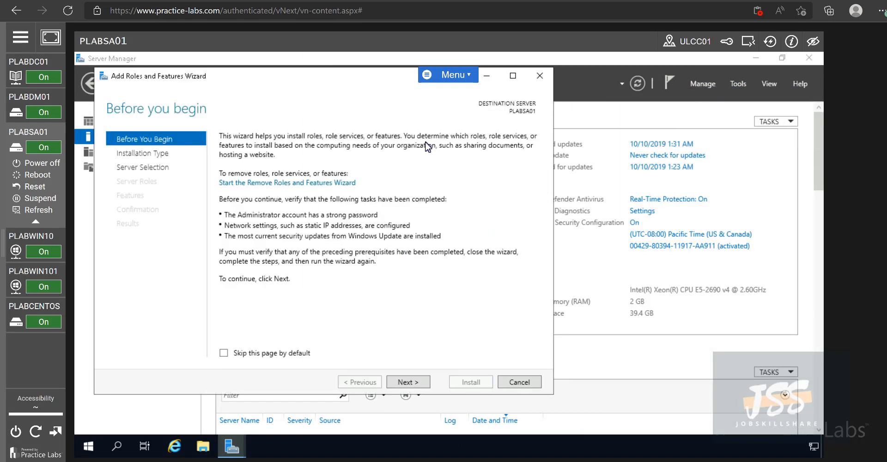
{"action": "left_click", "coordinate": [411, 381]}
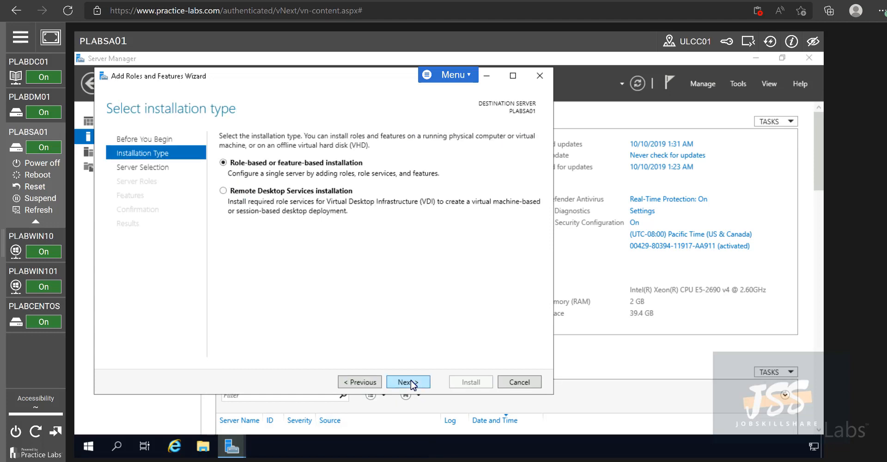
{"action": "left_click", "coordinate": [413, 384]}
{"action": "left_click", "coordinate": [413, 384]}
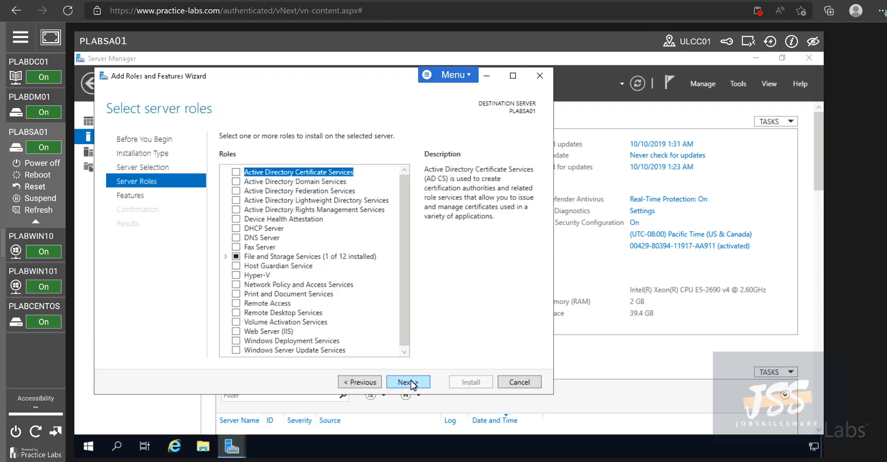
Step: Try to add the Hyper-V role together with its required management tools
{"action": "left_click", "coordinate": [237, 275]}
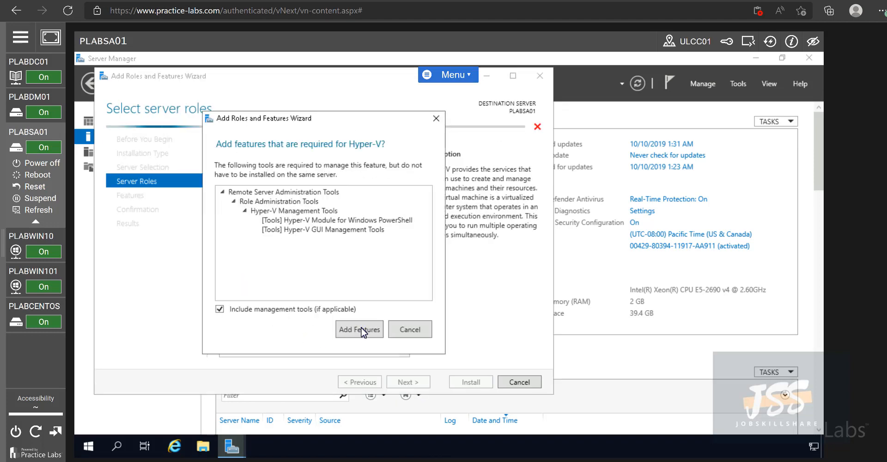
{"action": "left_click", "coordinate": [360, 385]}
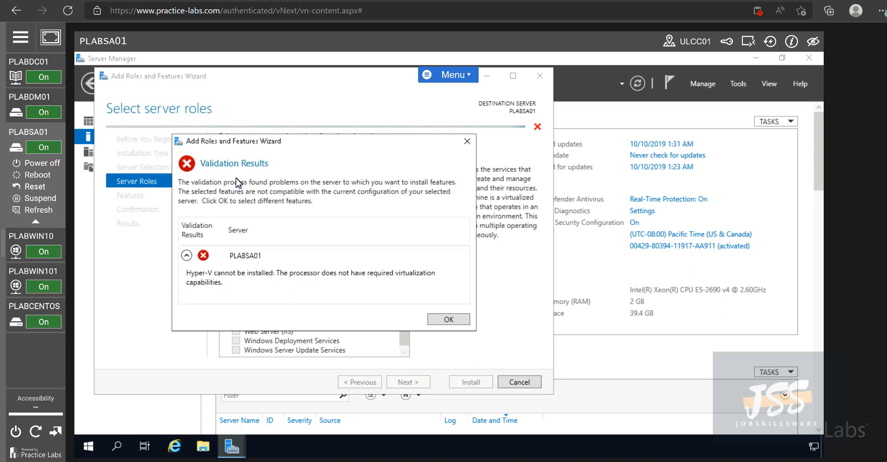
{"action": "left_click", "coordinate": [468, 141]}
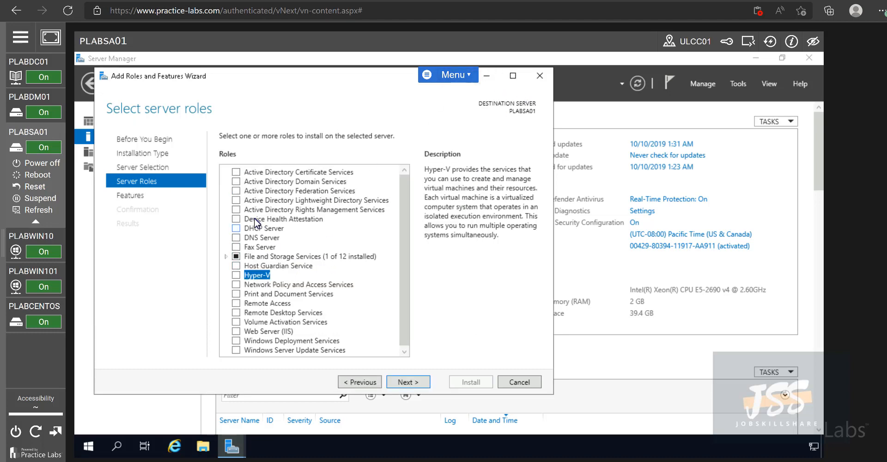
Step: Show the lab guide area again, return to the Practice Labs catalogue and browse its titles down to the VMware section
{"action": "left_click", "coordinate": [49, 48]}
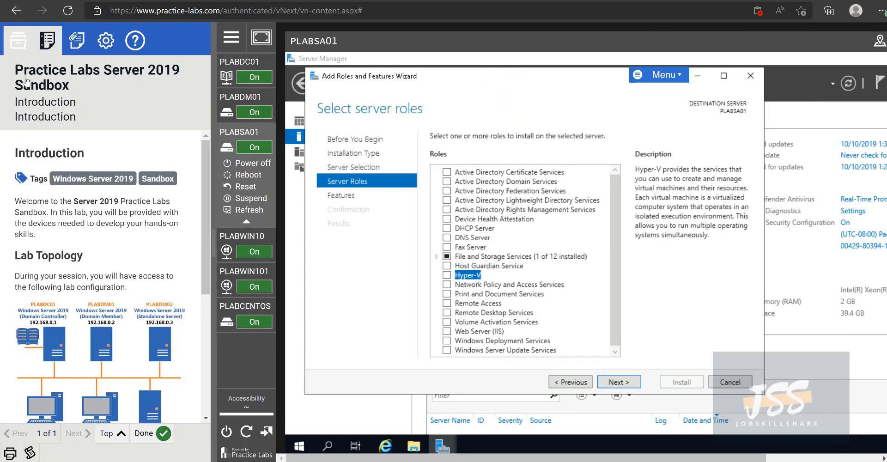
{"action": "left_click", "coordinate": [32, 69]}
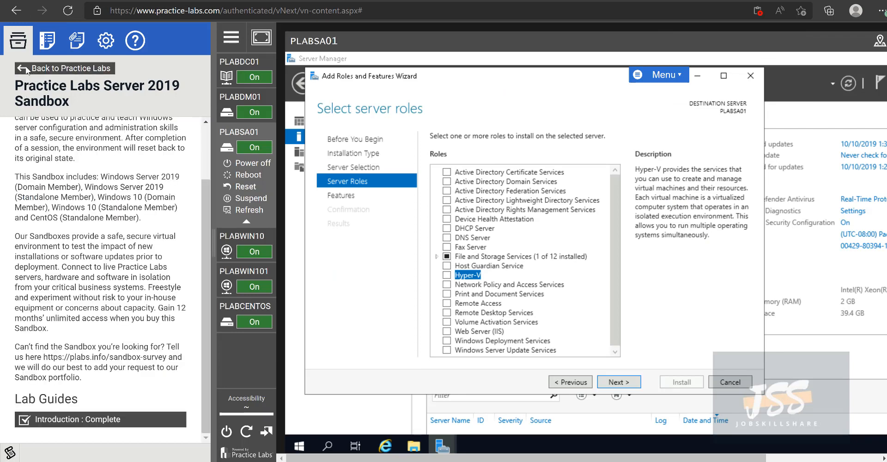
{"action": "left_click", "coordinate": [26, 69]}
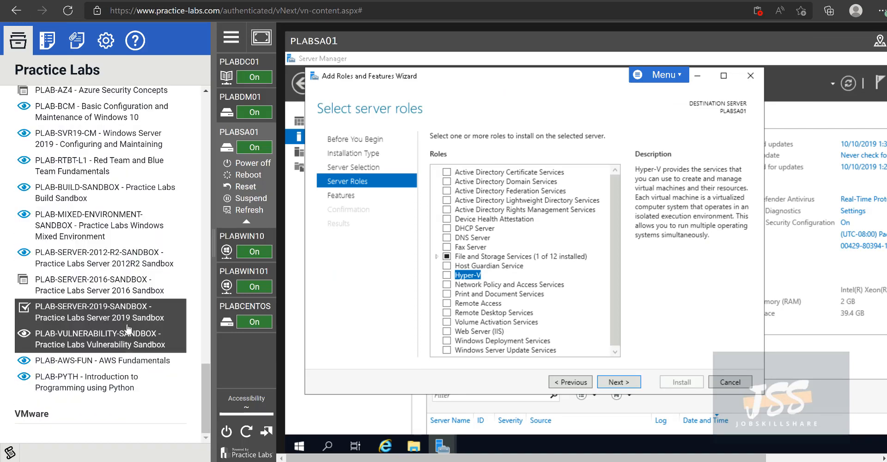
{"action": "scroll", "coordinate": [121, 277], "scroll_direction": "up", "scroll_amount": 10}
{"action": "scroll", "coordinate": [125, 275], "scroll_direction": "up", "scroll_amount": 4}
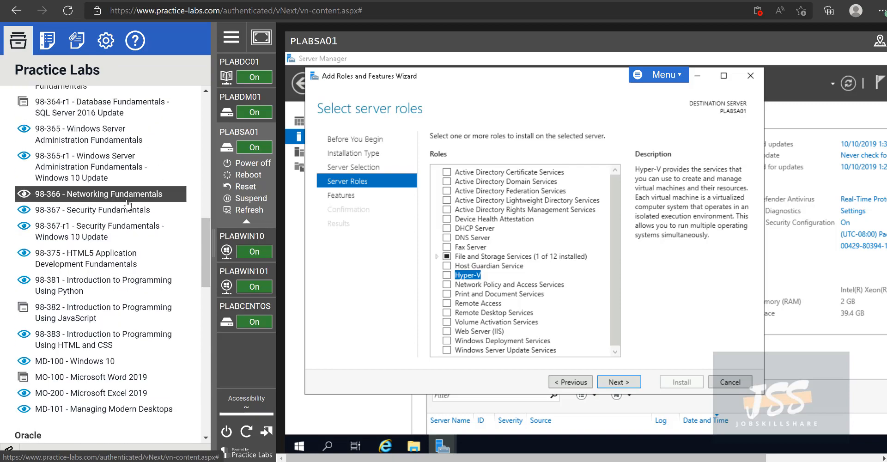
{"action": "scroll", "coordinate": [134, 259], "scroll_direction": "up", "scroll_amount": 5}
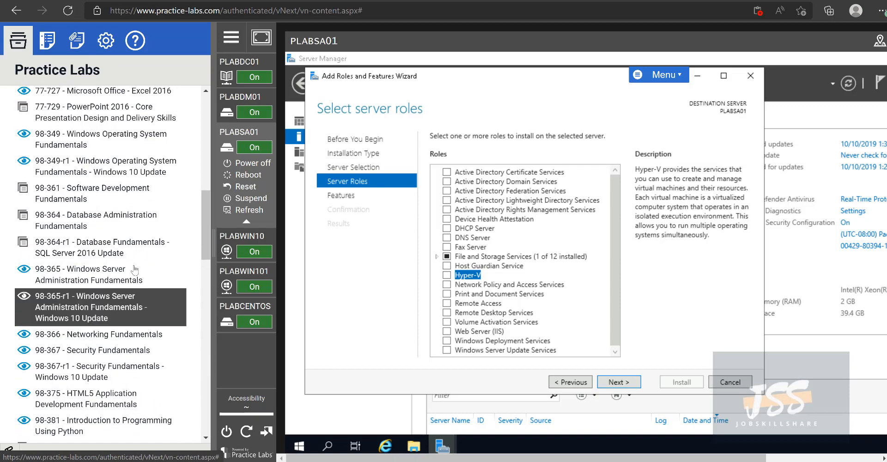
{"action": "scroll", "coordinate": [139, 175], "scroll_direction": "down", "scroll_amount": 3}
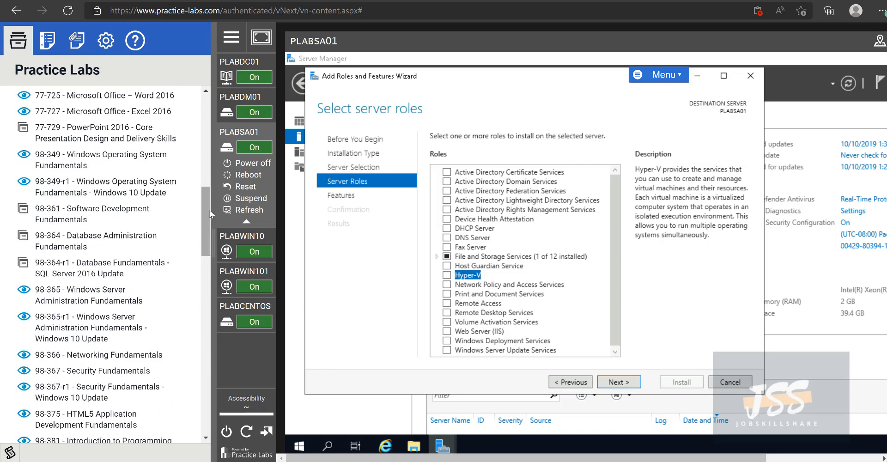
{"action": "left_click_drag", "start_coordinate": [207, 210], "coordinate": [207, 383]}
{"action": "left_click_drag", "start_coordinate": [196, 444], "coordinate": [194, 452]}
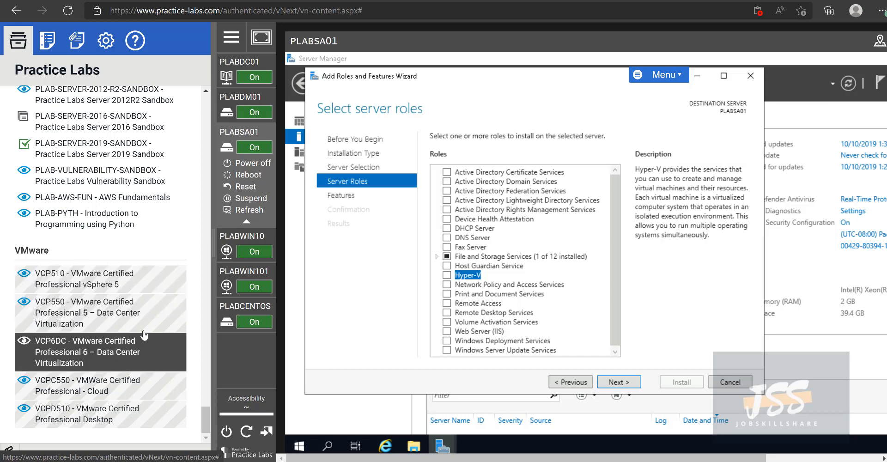
Step: Open the VMware Certified Professional 6 – Data Center Virtualization title and look through its lab guides
{"action": "left_click", "coordinate": [114, 366]}
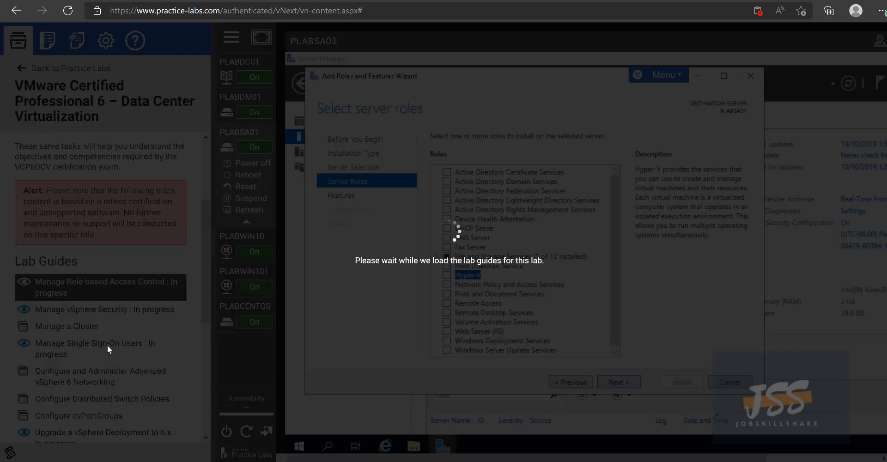
{"action": "scroll", "coordinate": [104, 321], "scroll_direction": "up", "scroll_amount": 3}
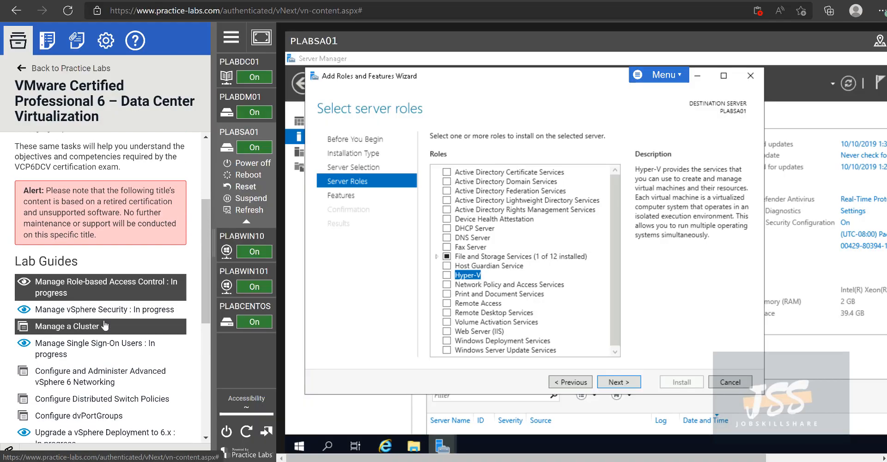
{"action": "scroll", "coordinate": [139, 384], "scroll_direction": "down", "scroll_amount": 3}
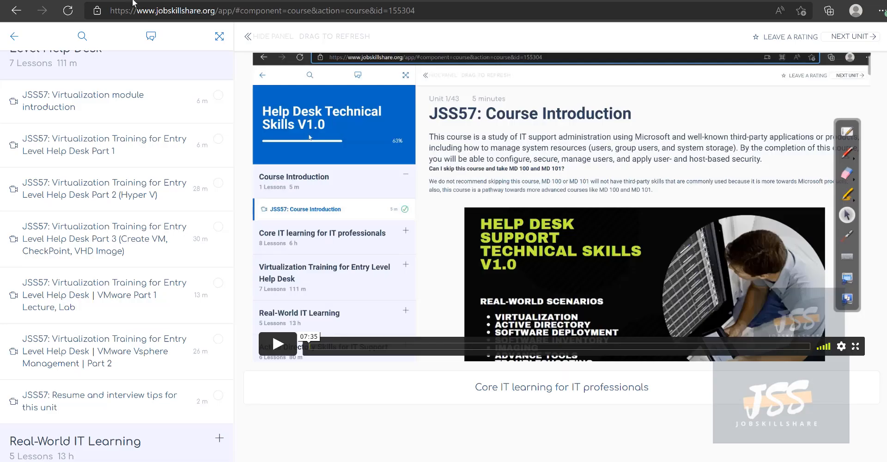
Step: In the JobSkillShare course, collapse Virtualization Training for Entry Level Help Desk and expand Real-World IT Learning to review its lessons
{"action": "scroll", "coordinate": [177, 262], "scroll_direction": "up", "scroll_amount": 3}
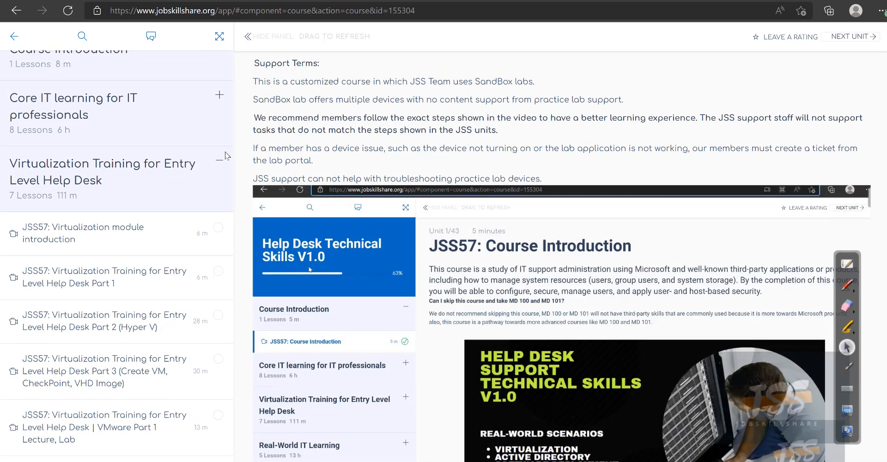
{"action": "left_click", "coordinate": [219, 165]}
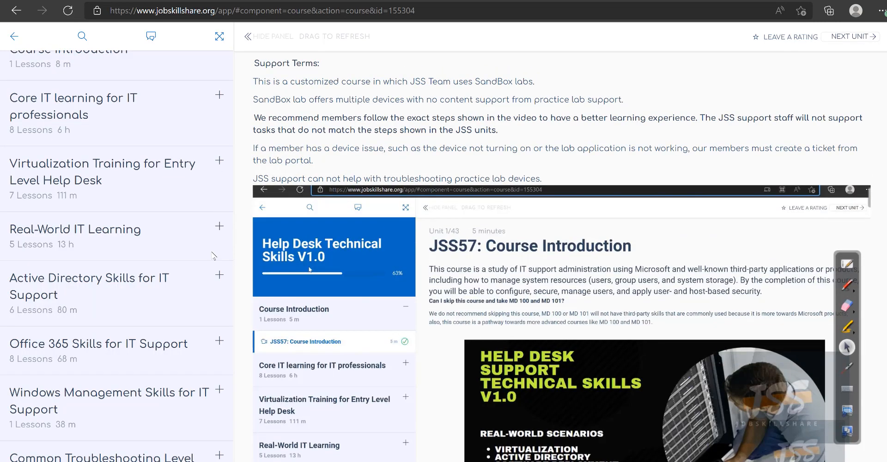
{"action": "scroll", "coordinate": [203, 159], "scroll_direction": "down", "scroll_amount": 2}
{"action": "left_click", "coordinate": [192, 185]}
{"action": "scroll", "coordinate": [174, 209], "scroll_direction": "down", "scroll_amount": 2}
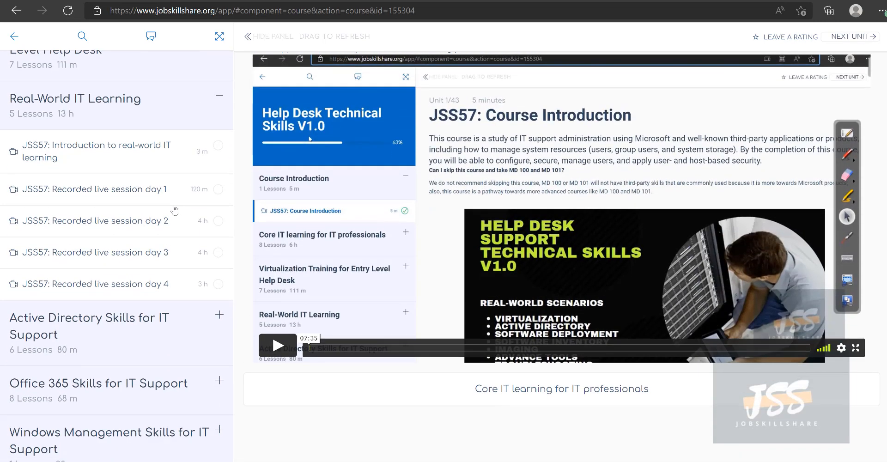
{"action": "scroll", "coordinate": [174, 209], "scroll_direction": "down", "scroll_amount": 2}
{"action": "scroll", "coordinate": [169, 194], "scroll_direction": "up", "scroll_amount": 2}
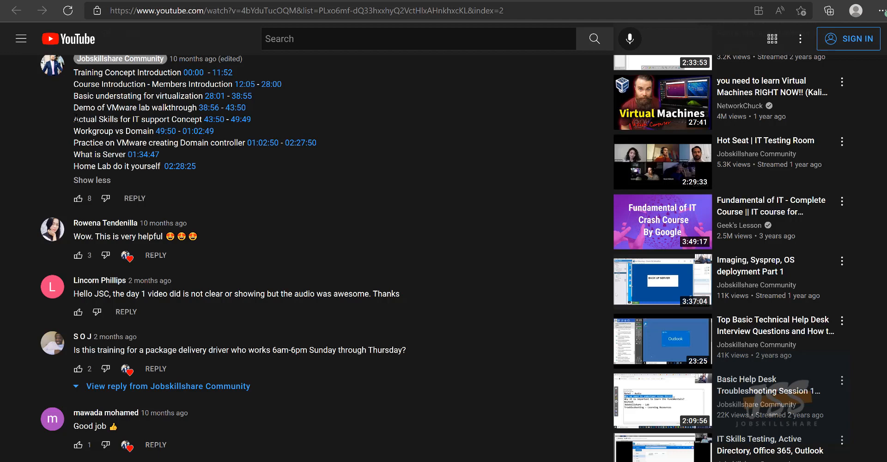
Step: Highlight the timestamp lines from "Actual Skills for IT support Concept" to "What is Server" in the YouTube comment
{"action": "left_click_drag", "start_coordinate": [74, 119], "coordinate": [231, 154]}
{"action": "left_click_drag", "start_coordinate": [231, 164], "coordinate": [225, 154]}
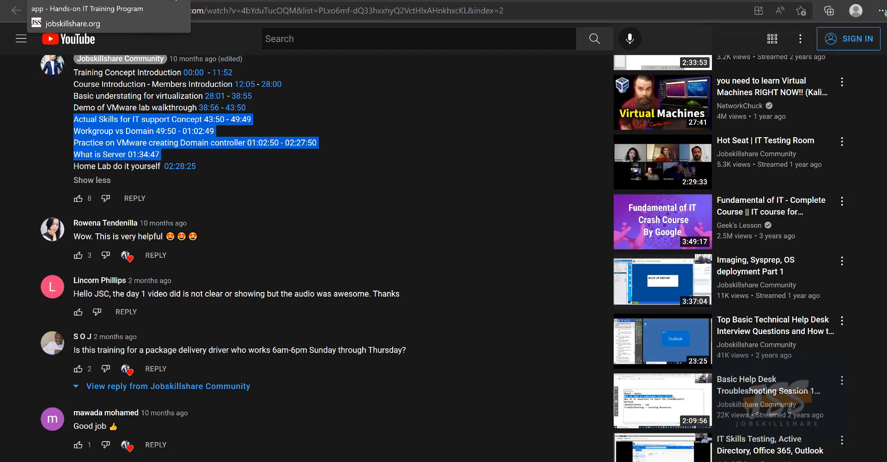
Step: Switch back to the JobSkillShare course and open the "JSS57: Recorded live session day 1" lesson
{"action": "left_click", "coordinate": [222, 1]}
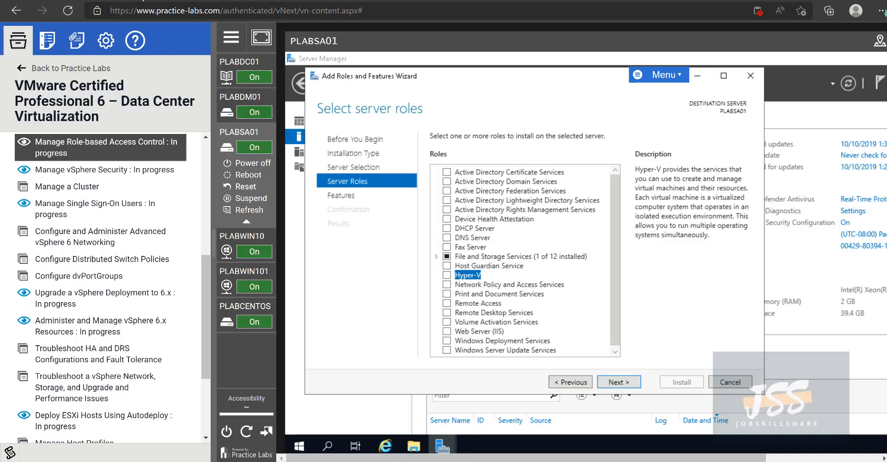
{"action": "left_click", "coordinate": [135, 1]}
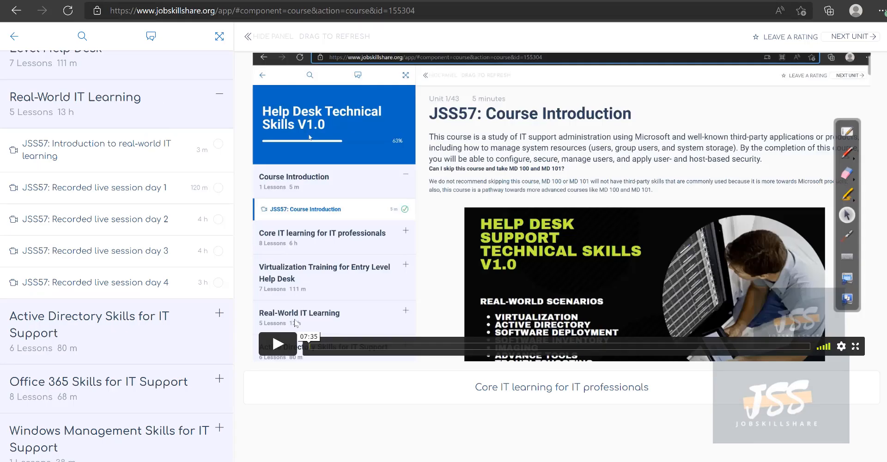
{"action": "left_click", "coordinate": [149, 191]}
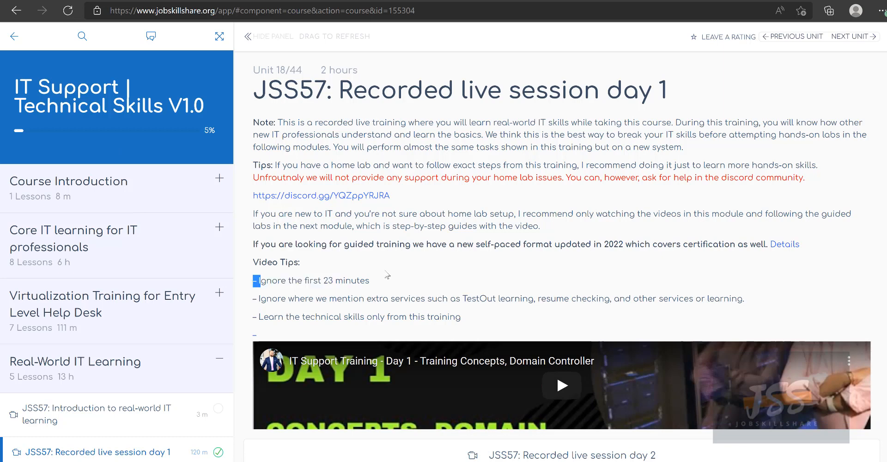
Step: Highlight the video tips about ignoring the first 23 minutes and extra services, and the course title IT Support | Technical Skills V1.0
{"action": "left_click_drag", "start_coordinate": [260, 280], "coordinate": [380, 285]}
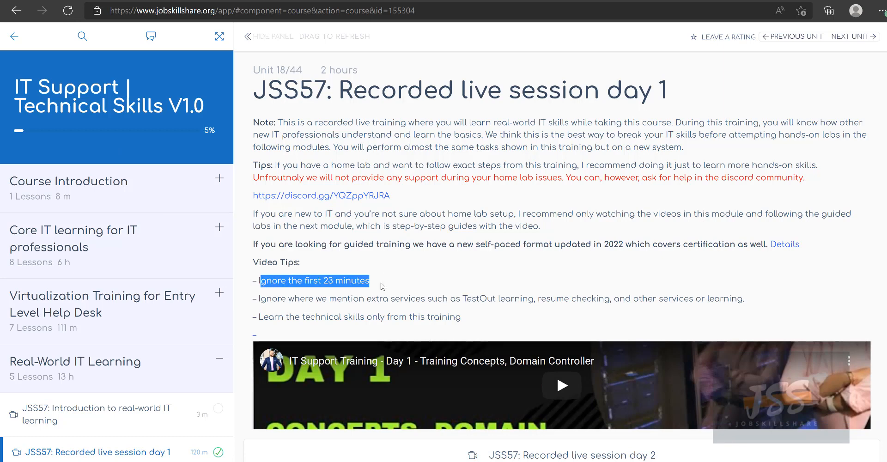
{"action": "left_click", "coordinate": [375, 290]}
{"action": "left_click_drag", "start_coordinate": [375, 290], "coordinate": [258, 280]}
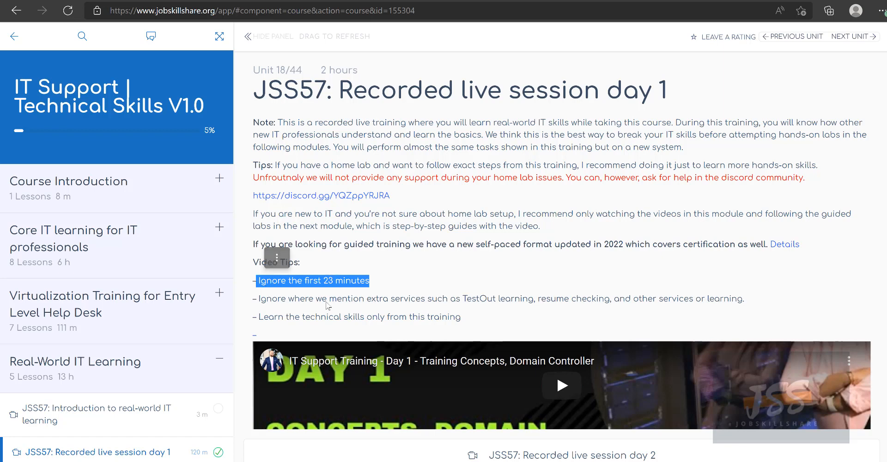
{"action": "left_click_drag", "start_coordinate": [328, 301], "coordinate": [322, 300]}
{"action": "left_click_drag", "start_coordinate": [257, 301], "coordinate": [769, 302]}
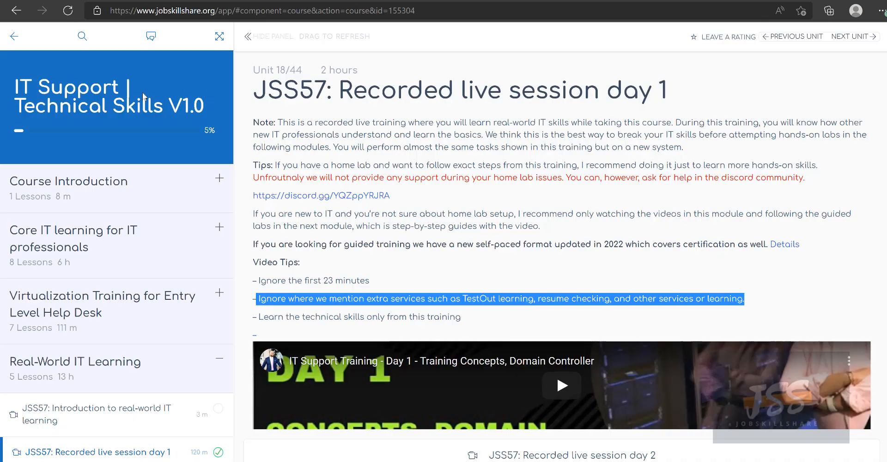
{"action": "mouse_move", "coordinate": [142, 93]}
{"action": "left_mouse_down"}
{"action": "mouse_move", "coordinate": [24, 91]}
{"action": "mouse_move", "coordinate": [141, 109]}
{"action": "left_mouse_up"}
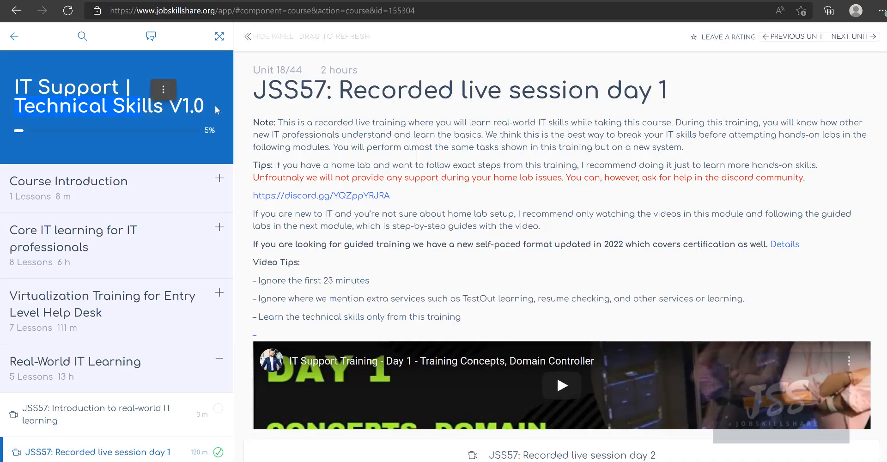
{"action": "left_click_drag", "start_coordinate": [215, 110], "coordinate": [43, 68]}
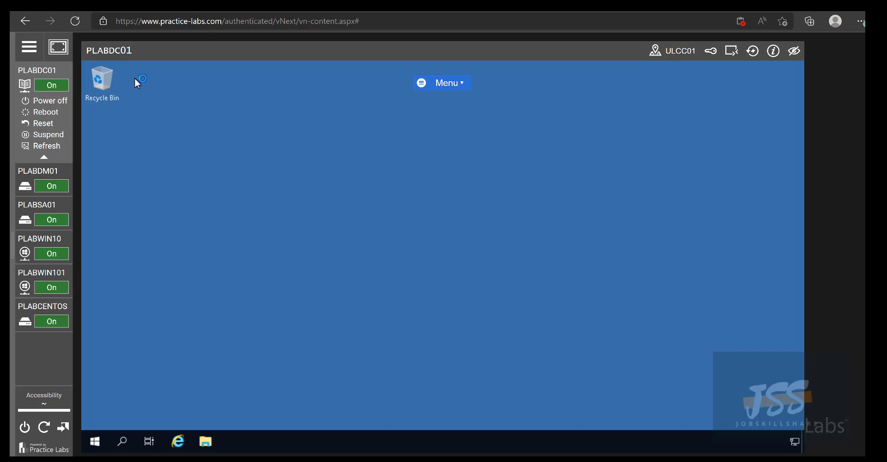
Step: In the Practice Labs session, select PLABDC01 to show its power controls and view the server's Start menu
{"action": "left_click", "coordinate": [41, 74]}
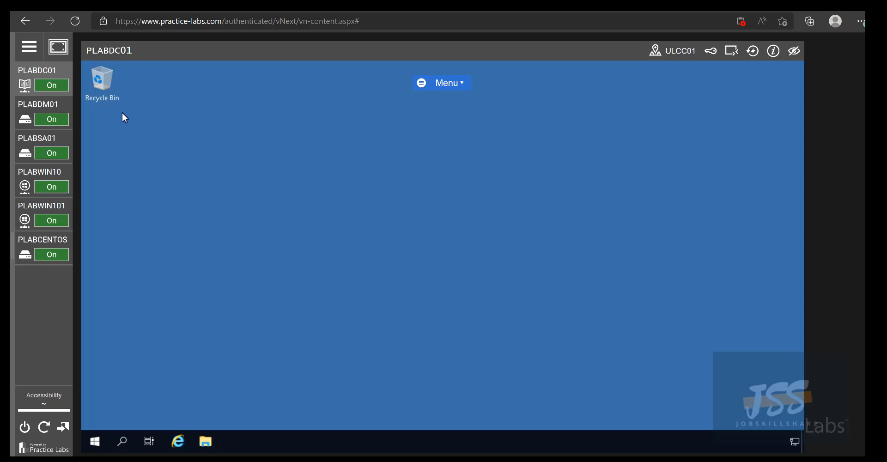
{"action": "left_click", "coordinate": [55, 85]}
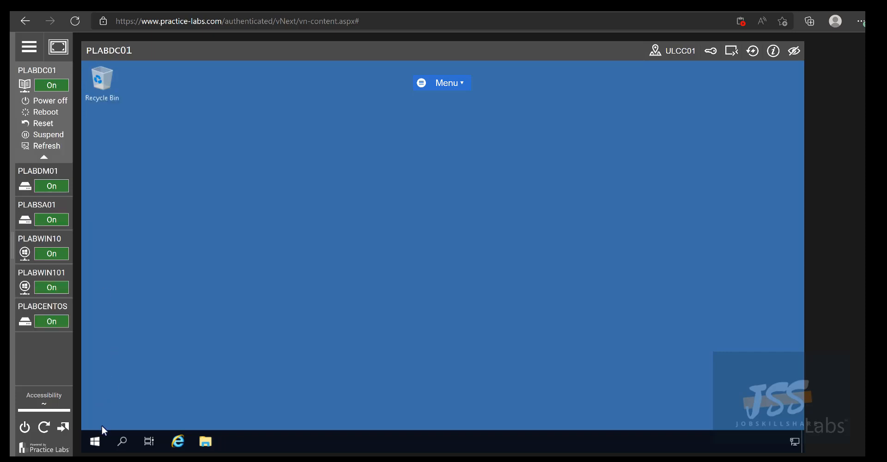
{"action": "left_click", "coordinate": [100, 444]}
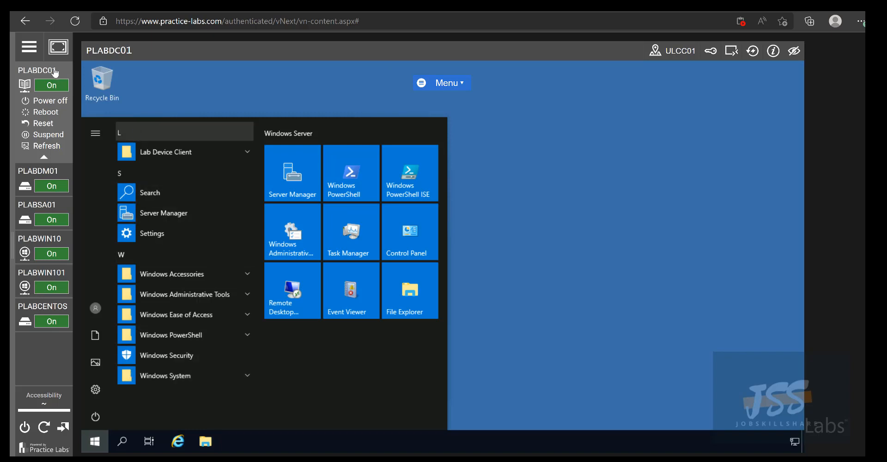
Step: Show the lab guide area, return to the catalogue and open the Introduction guide of the Practice Labs Server 2019 Sandbox
{"action": "left_click", "coordinate": [42, 57]}
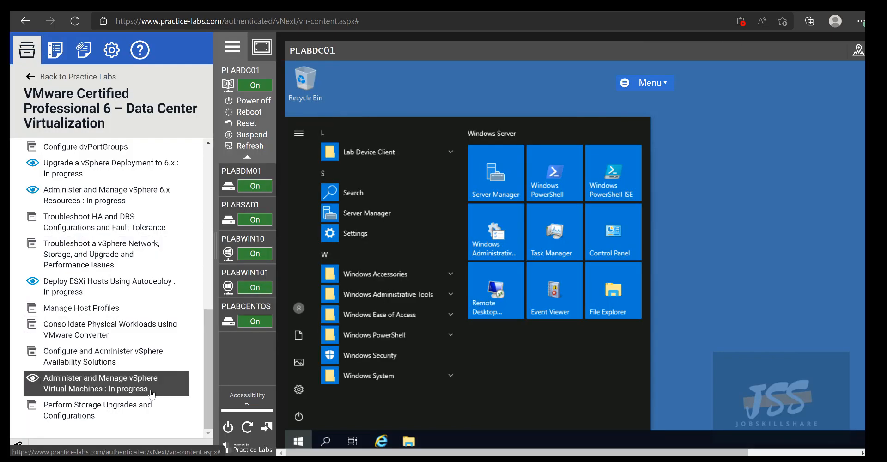
{"action": "scroll", "coordinate": [152, 394], "scroll_direction": "up", "scroll_amount": 5}
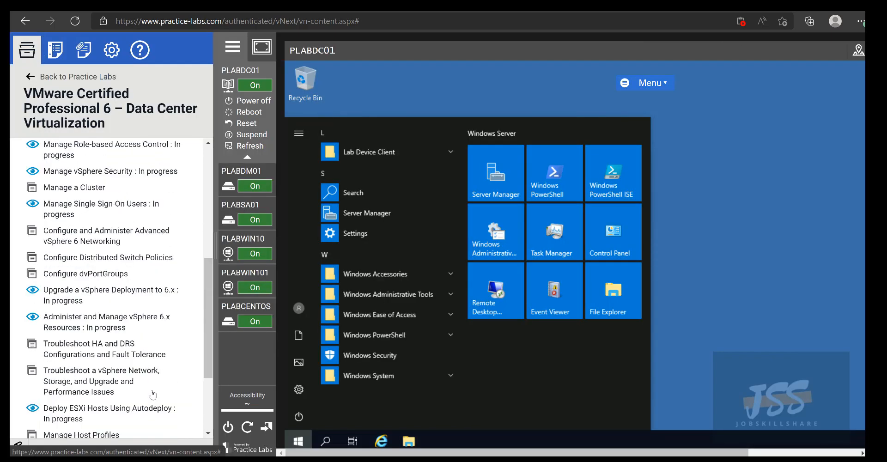
{"action": "left_click", "coordinate": [38, 78]}
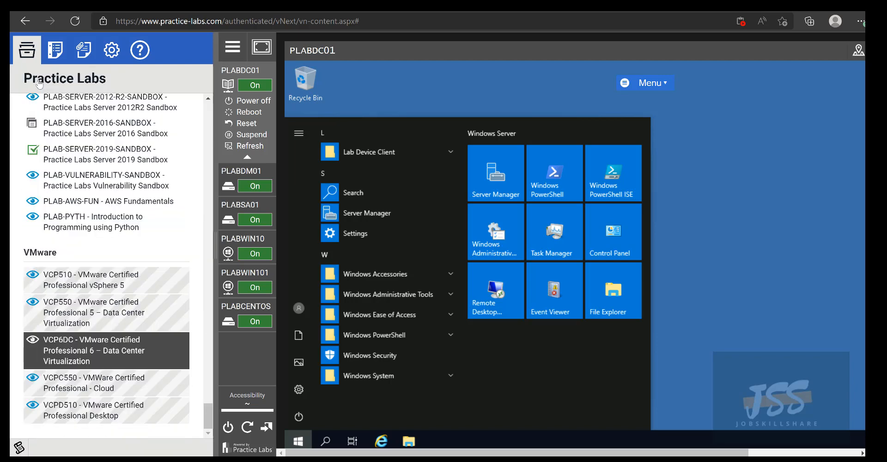
{"action": "scroll", "coordinate": [121, 322], "scroll_direction": "up", "scroll_amount": 3}
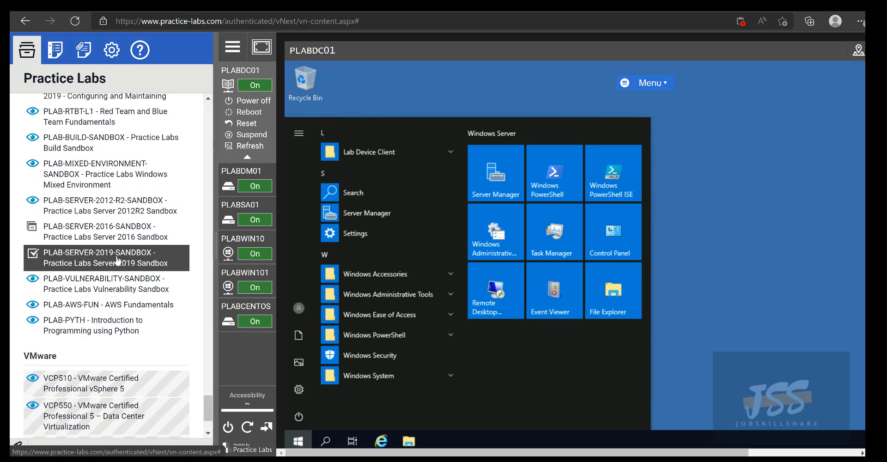
{"action": "left_click", "coordinate": [138, 254]}
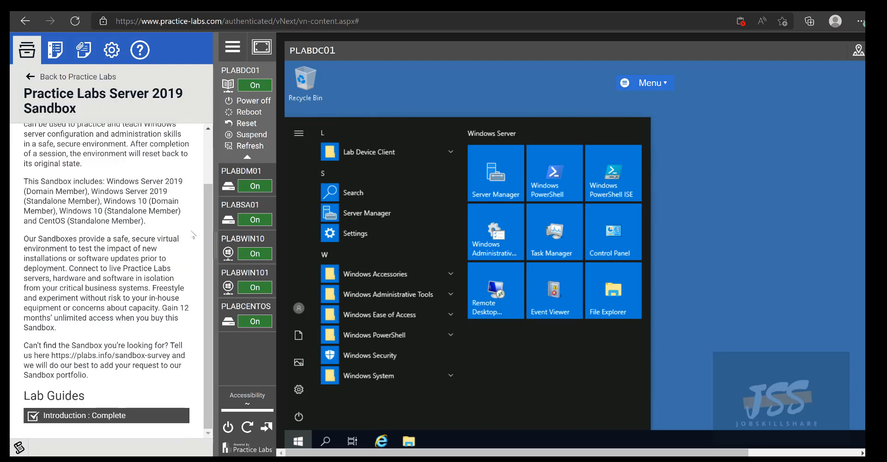
{"action": "left_click", "coordinate": [107, 415]}
{"action": "left_click", "coordinate": [45, 203]}
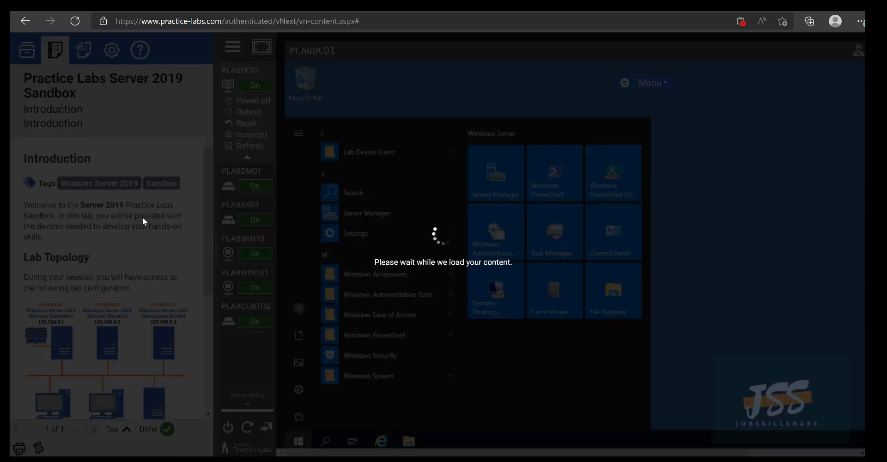
Step: Examine the sandbox's lab topology diagram and device list, highlighting the PLABDC01 domain controller entry
{"action": "scroll", "coordinate": [202, 203], "scroll_direction": "down", "scroll_amount": 3}
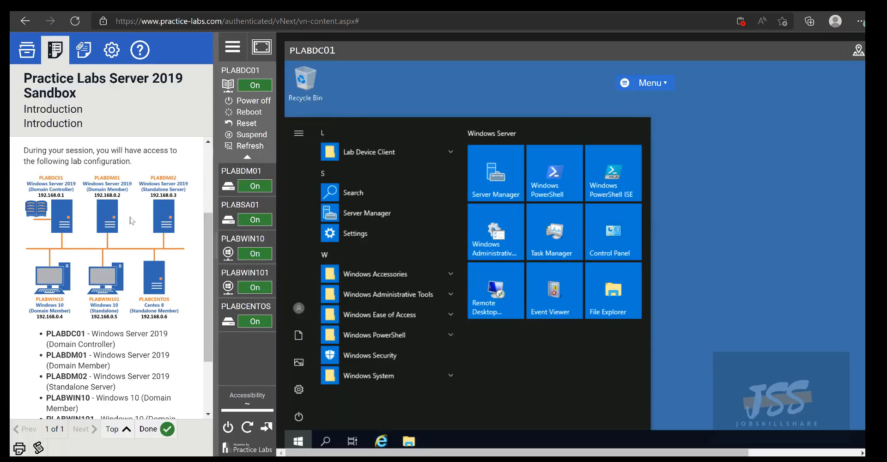
{"action": "scroll", "coordinate": [107, 258], "scroll_direction": "down", "scroll_amount": 1}
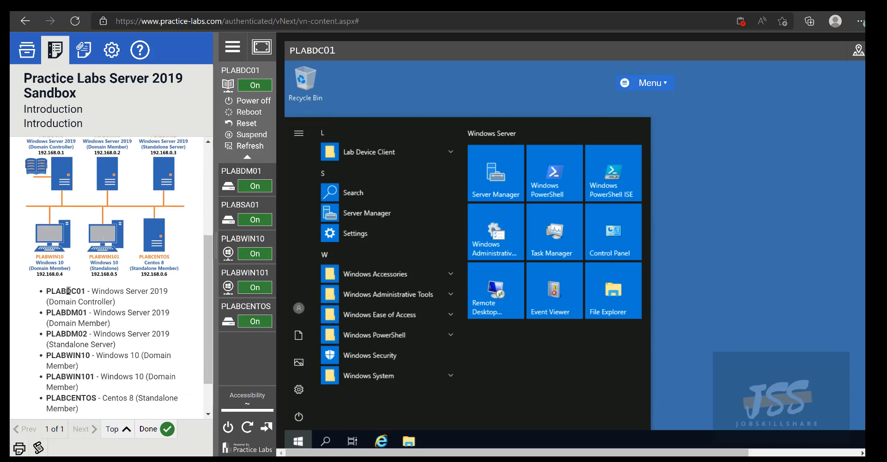
{"action": "left_click_drag", "start_coordinate": [92, 290], "coordinate": [47, 307]}
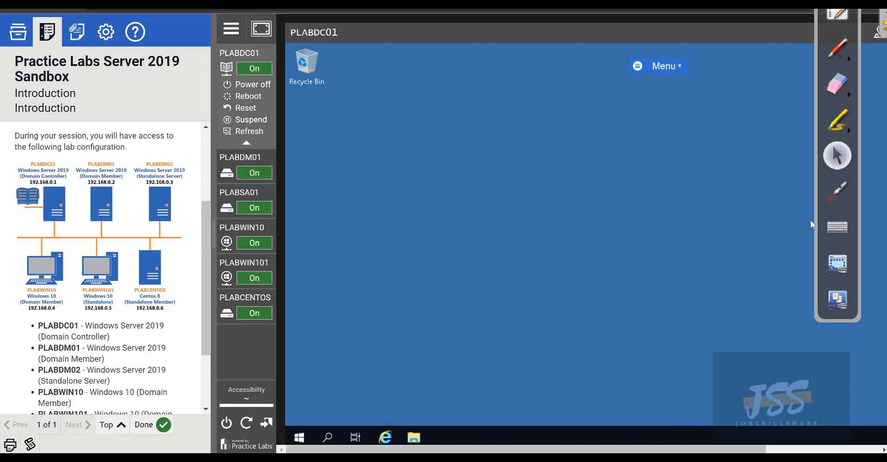
Step: Open the lab topology diagram as a full-size image and circle the PLABDC01 domain controller label in red
{"action": "right_click", "coordinate": [56, 184]}
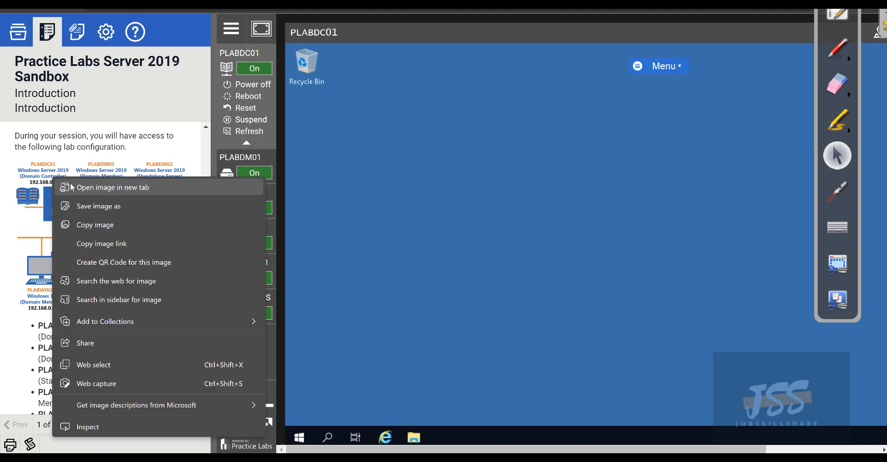
{"action": "left_click", "coordinate": [71, 185]}
{"action": "left_click", "coordinate": [370, 3]}
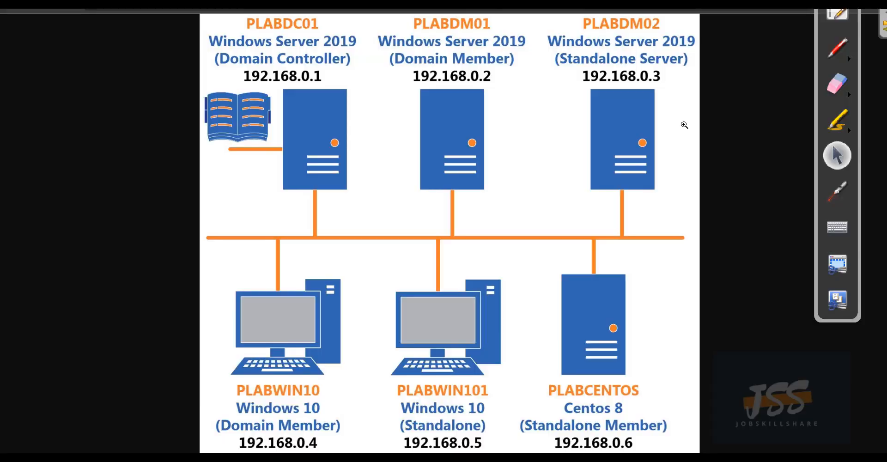
{"action": "left_click", "coordinate": [834, 55]}
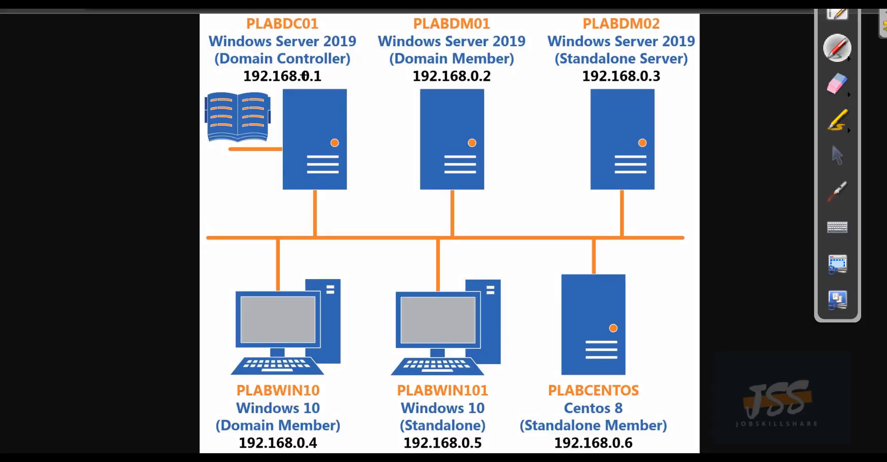
{"action": "mouse_move", "coordinate": [221, 21]}
{"action": "left_mouse_down"}
{"action": "mouse_move", "coordinate": [276, 16]}
{"action": "mouse_move", "coordinate": [360, 35]}
{"action": "mouse_move", "coordinate": [367, 74]}
{"action": "mouse_move", "coordinate": [300, 87]}
{"action": "mouse_move", "coordinate": [226, 65]}
{"action": "mouse_move", "coordinate": [214, 26]}
{"action": "mouse_move", "coordinate": [225, 28]}
{"action": "left_mouse_up"}
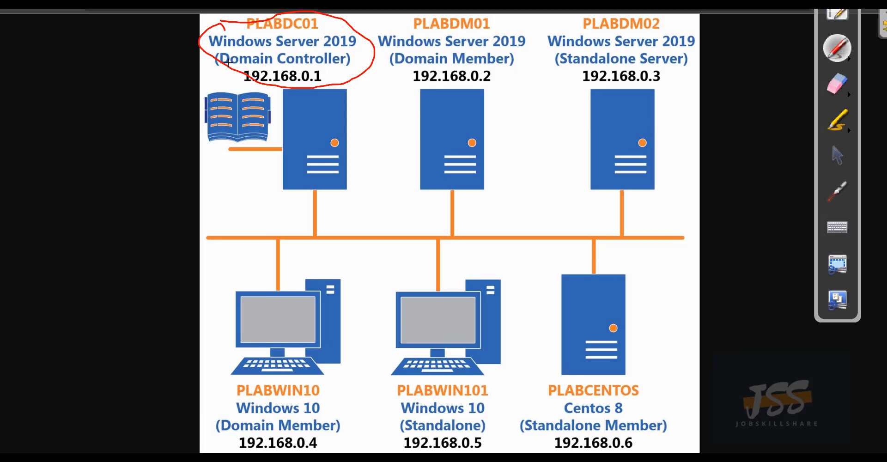
{"action": "mouse_move", "coordinate": [204, 83]}
{"action": "left_mouse_down"}
{"action": "mouse_move", "coordinate": [224, 74]}
{"action": "mouse_move", "coordinate": [233, 81]}
{"action": "left_mouse_up"}
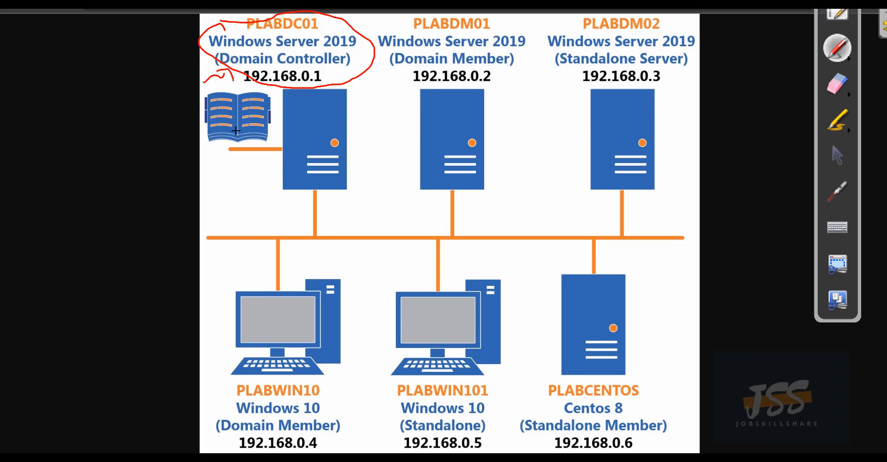
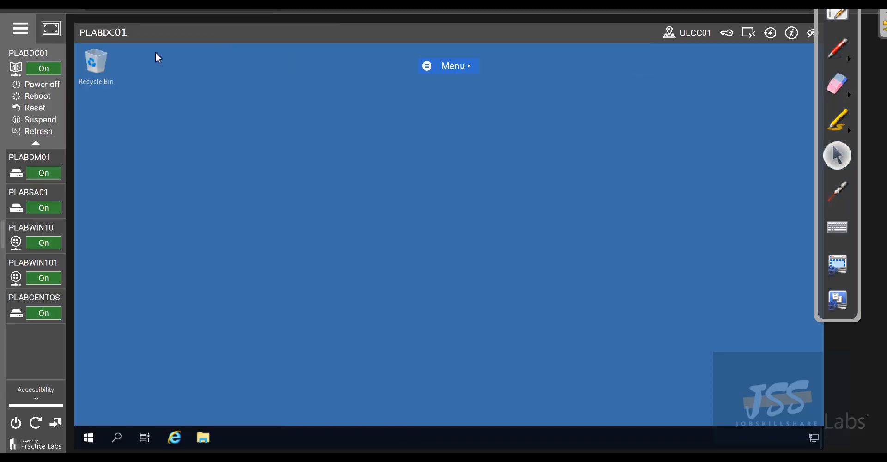
Step: Start Server Manager on PLABDC01 and open Active Directory Users and Computers in a maximized window
{"action": "left_click", "coordinate": [27, 61]}
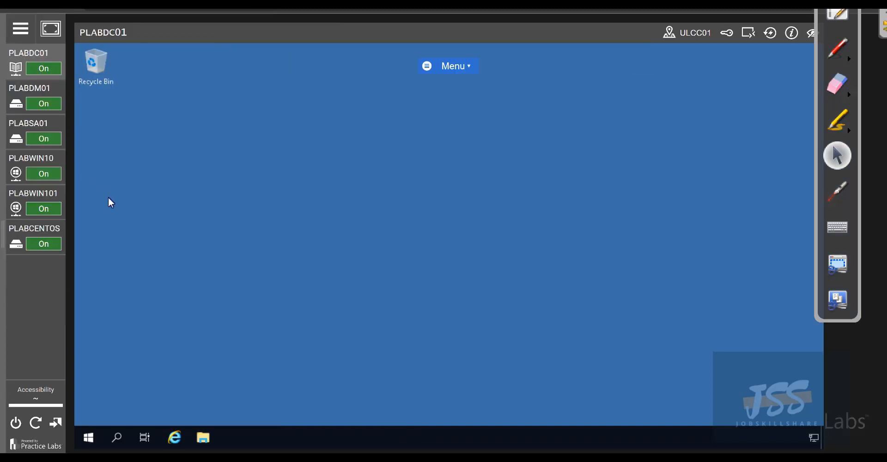
{"action": "left_click", "coordinate": [96, 447]}
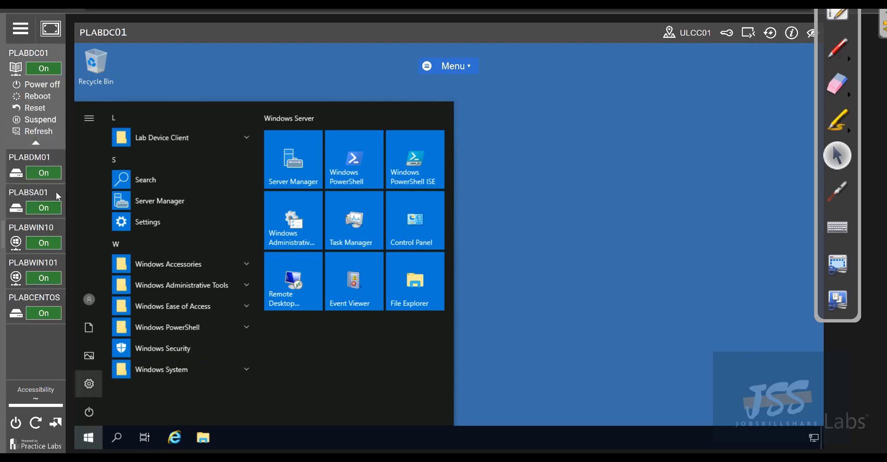
{"action": "mouse_move", "coordinate": [58, 198]}
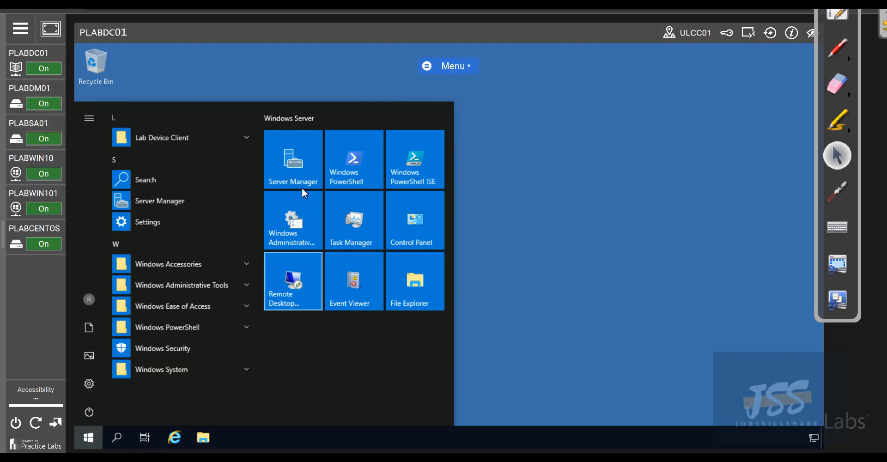
{"action": "left_click", "coordinate": [290, 289]}
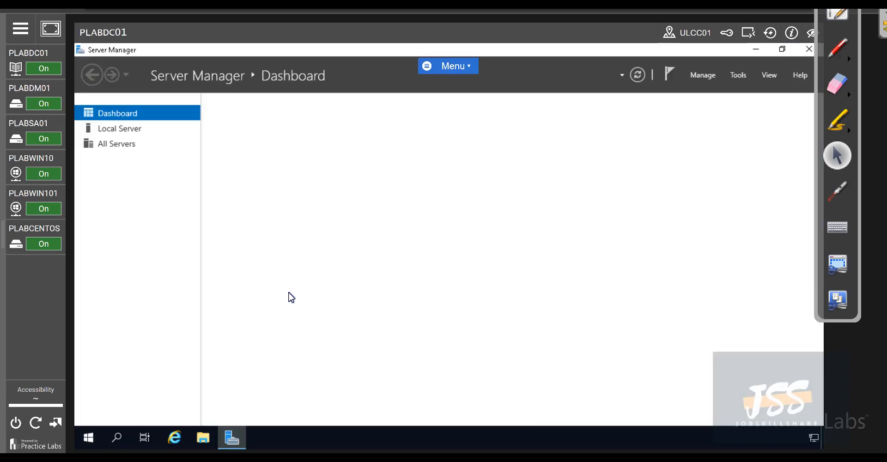
{"action": "left_click", "coordinate": [741, 76]}
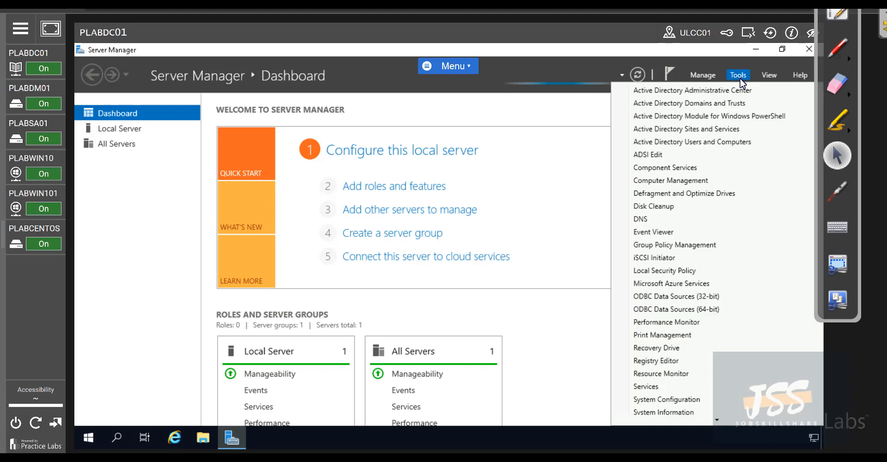
{"action": "left_click", "coordinate": [687, 143]}
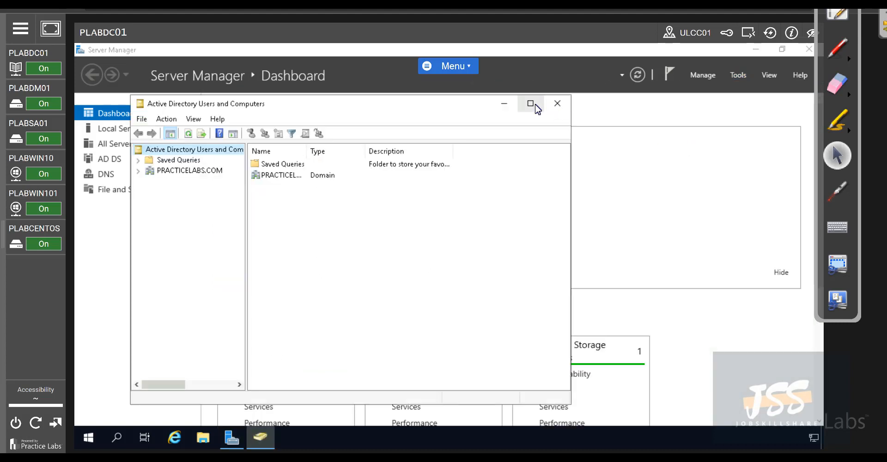
{"action": "left_click", "coordinate": [532, 104]}
Step: Expand the PRACTICELABS.COM domain and examine the PLABDM01 and PLABWIN10 entries in its Computers container
{"action": "left_click", "coordinate": [83, 115]}
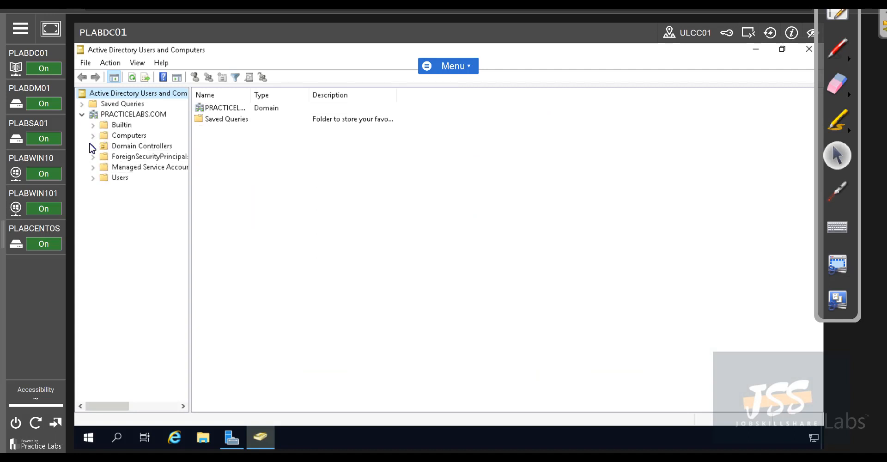
{"action": "left_click", "coordinate": [114, 137]}
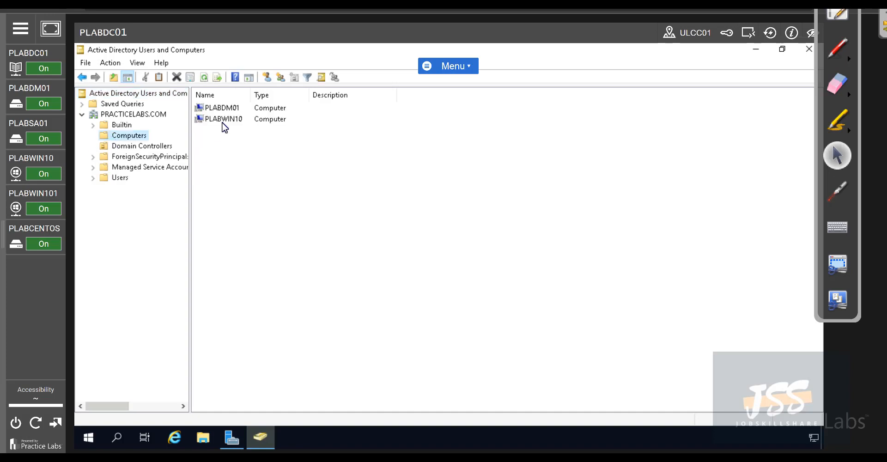
{"action": "right_click", "coordinate": [244, 173]}
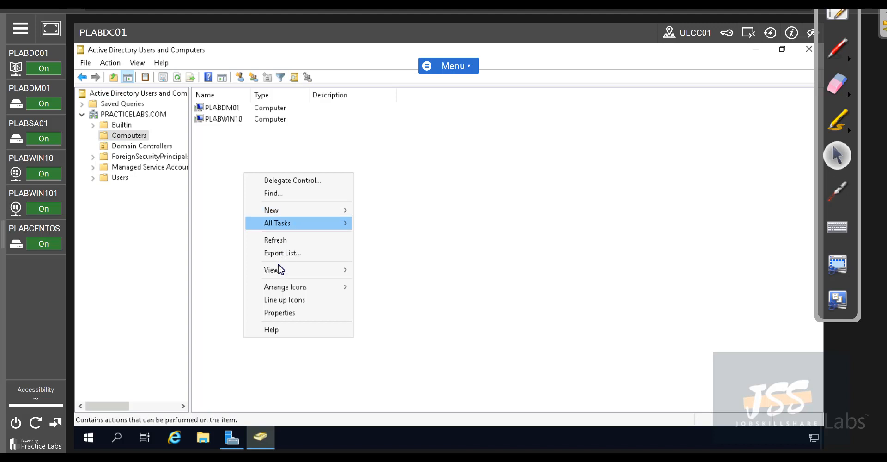
{"action": "left_click", "coordinate": [215, 193]}
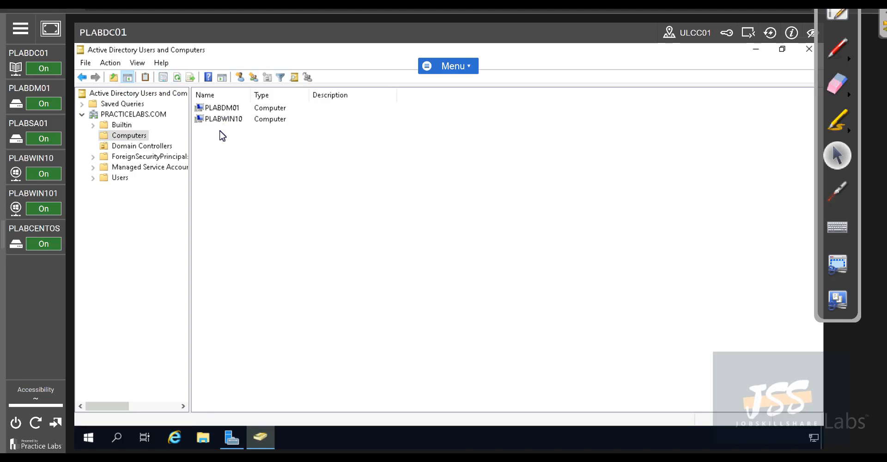
{"action": "left_click", "coordinate": [222, 108]}
{"action": "left_click", "coordinate": [47, 102]}
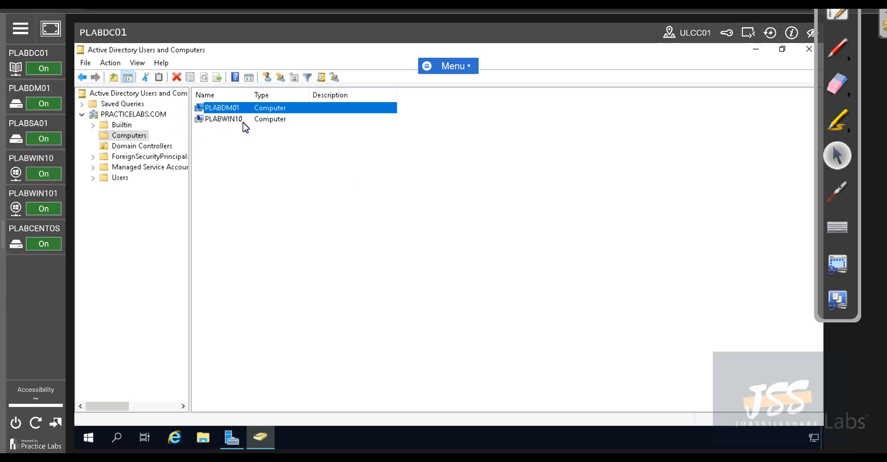
{"action": "left_click", "coordinate": [210, 121]}
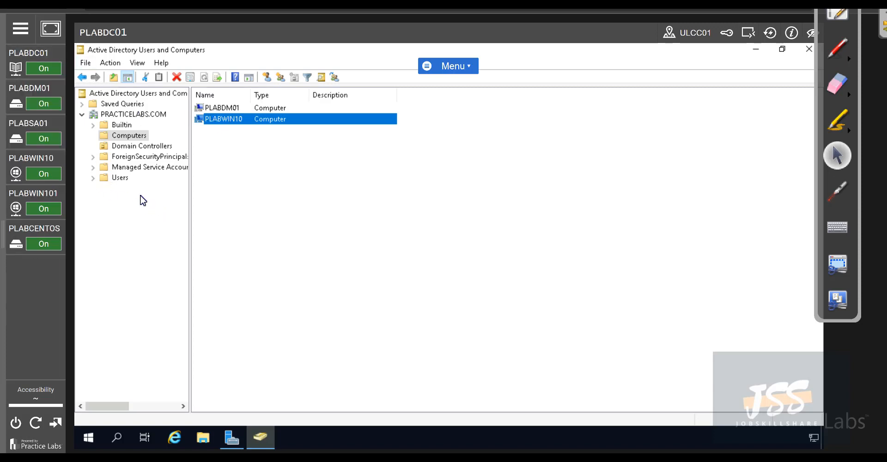
Step: Show the desktop of the PLABWIN10 domain member and return to the PLABDC01 server
{"action": "left_click", "coordinate": [16, 166]}
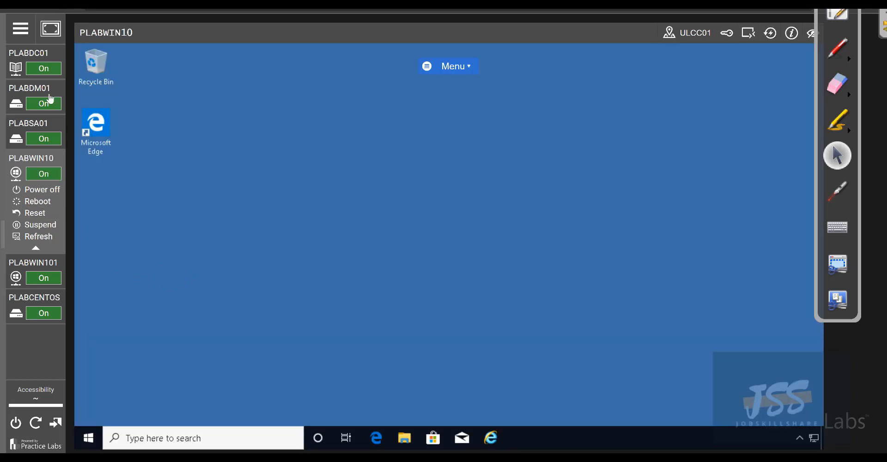
{"action": "left_click", "coordinate": [45, 62]}
{"action": "left_click", "coordinate": [45, 58]}
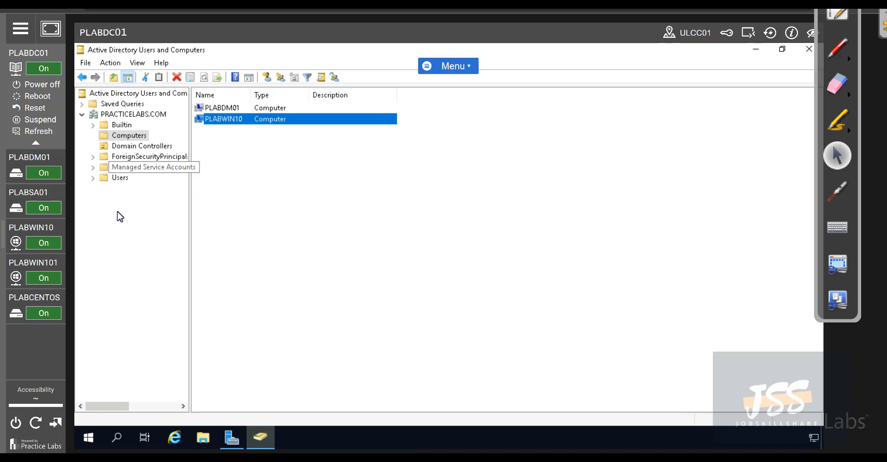
Step: Close Active Directory Users and Computers and Server Manager, and briefly view PLABWIN10 before returning to PLABDC01
{"action": "left_click", "coordinate": [809, 48]}
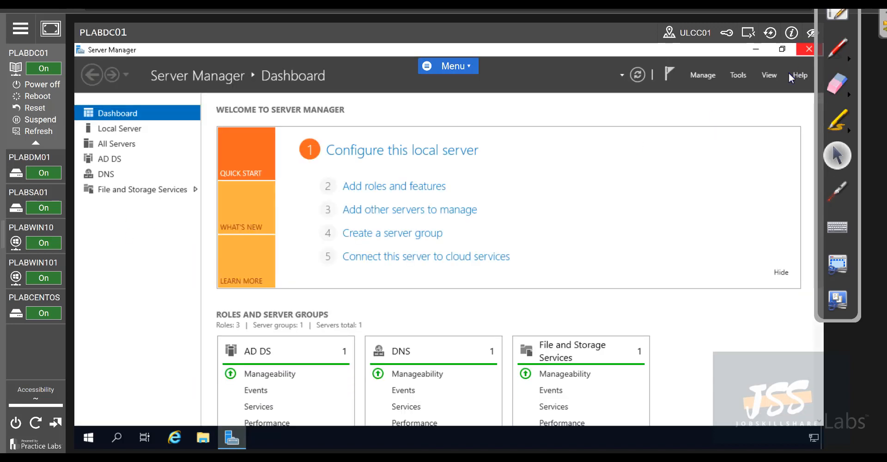
{"action": "left_click", "coordinate": [803, 48]}
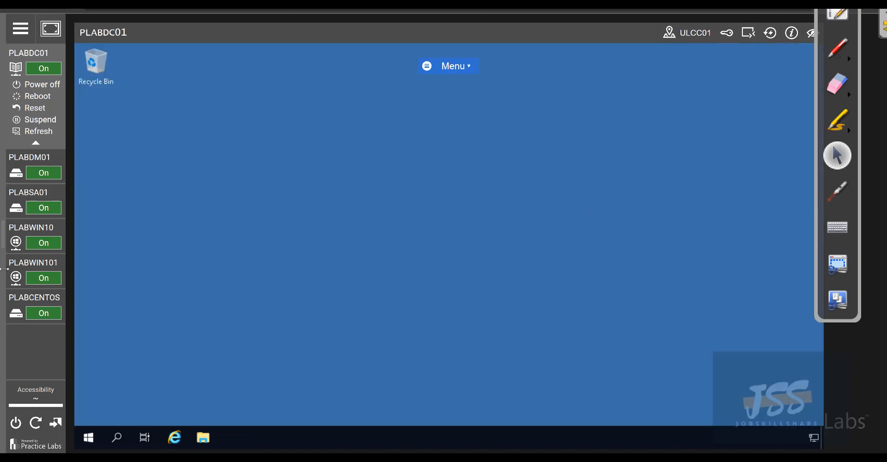
{"action": "left_click", "coordinate": [23, 244]}
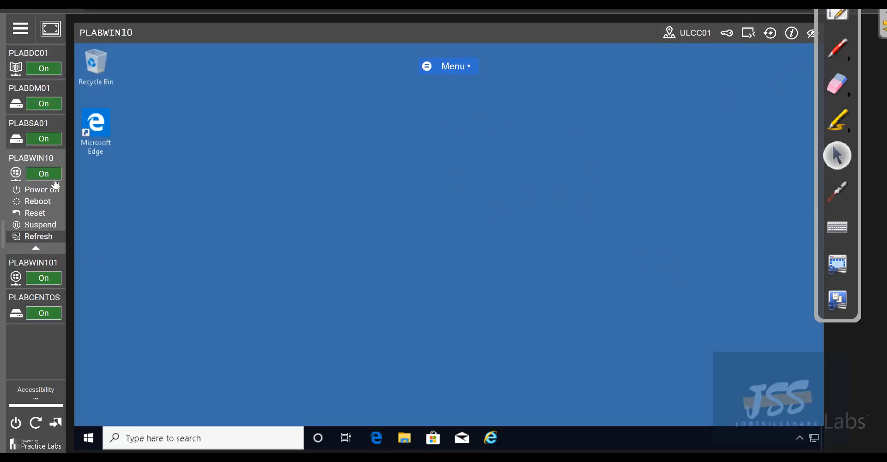
{"action": "left_click", "coordinate": [45, 57]}
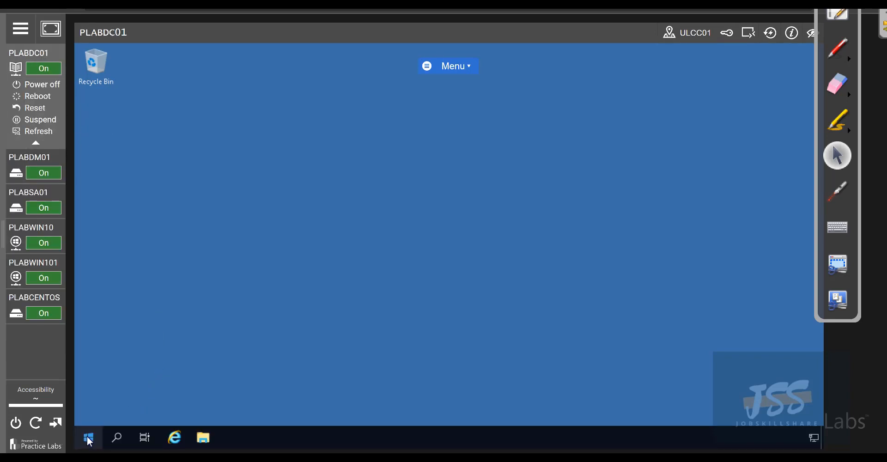
Step: Open Active Directory Users and Computers on PLABDC01 through Windows Administrative Tools
{"action": "left_click", "coordinate": [89, 438]}
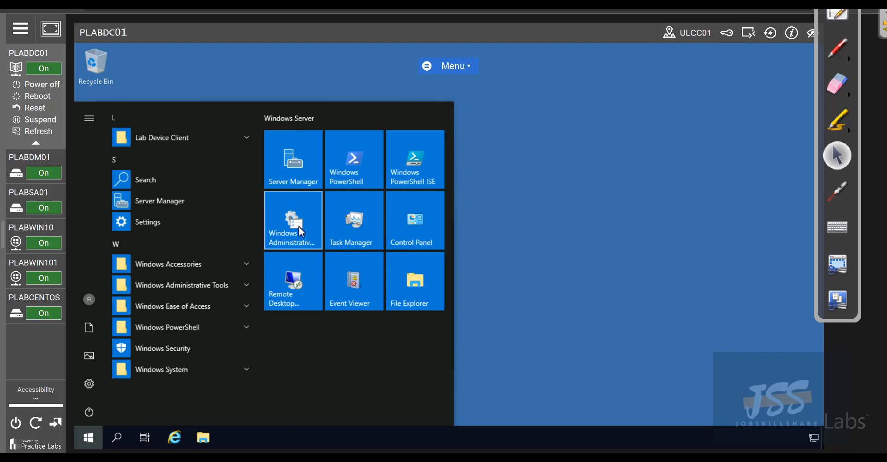
{"action": "left_click", "coordinate": [301, 231]}
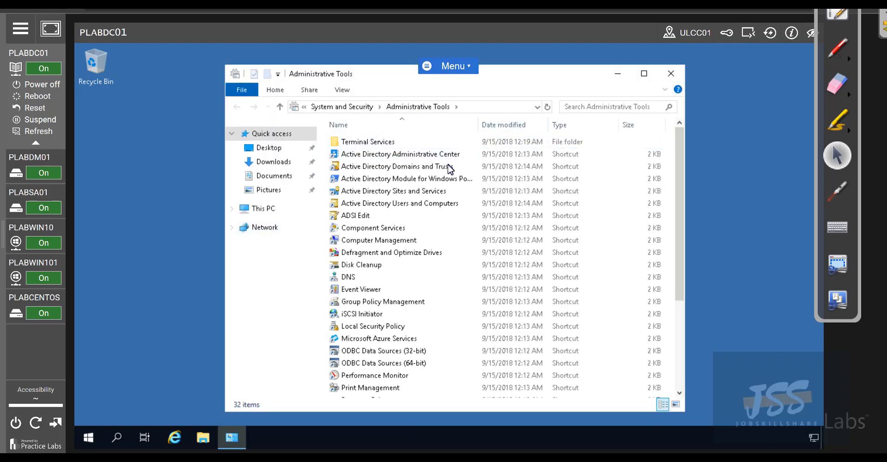
{"action": "left_click", "coordinate": [412, 207]}
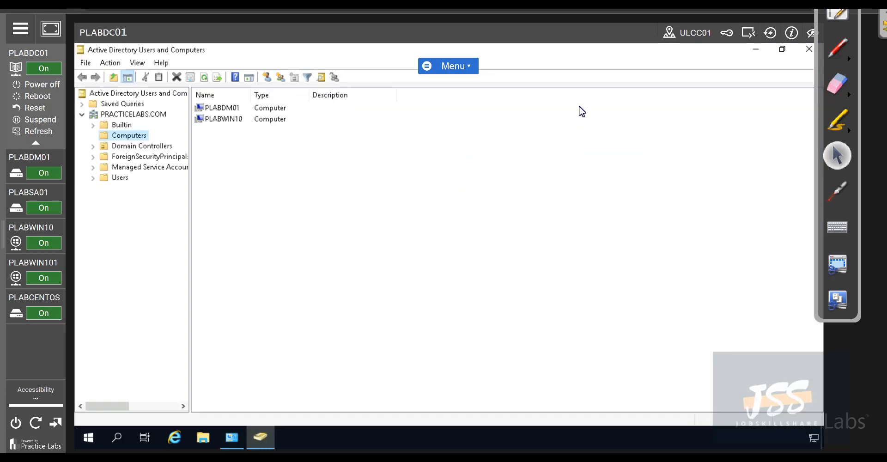
Step: Start a new user in the PRACTICELABS.COM Users container with first name and logon name helpdesk, and continue to the password settings
{"action": "left_click", "coordinate": [121, 178]}
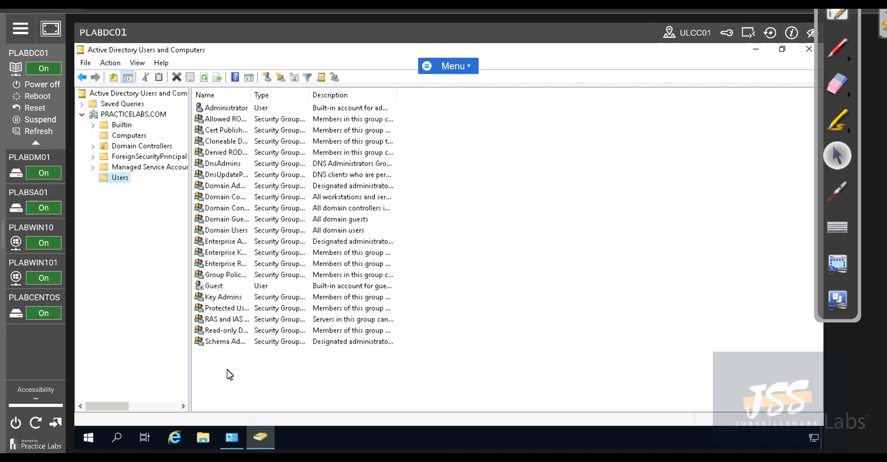
{"action": "right_click", "coordinate": [212, 357]}
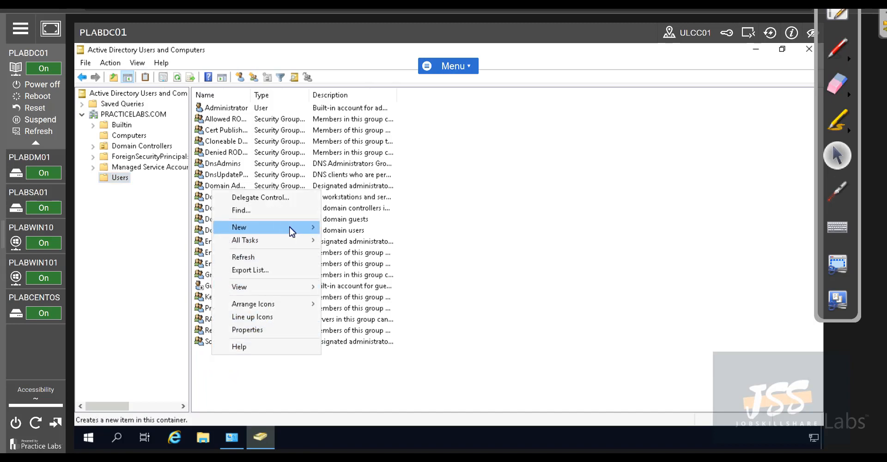
{"action": "mouse_move", "coordinate": [291, 229]}
{"action": "left_click", "coordinate": [355, 357]}
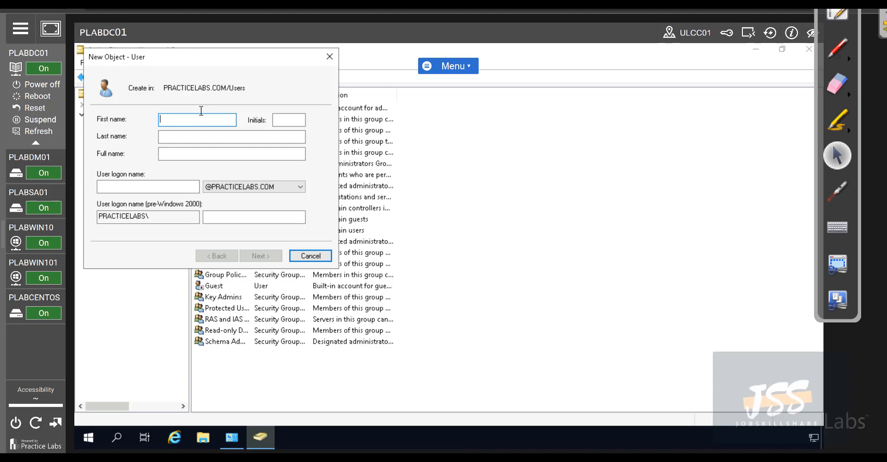
{"action": "type", "text": "helpdesk"}
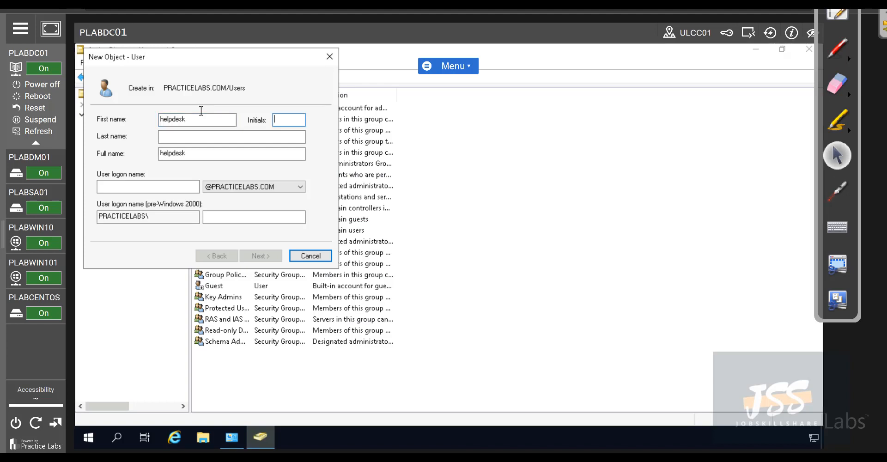
{"action": "key", "text": "Tab"}
{"action": "key", "text": "Tab"}
{"action": "key", "text": "Tab"}
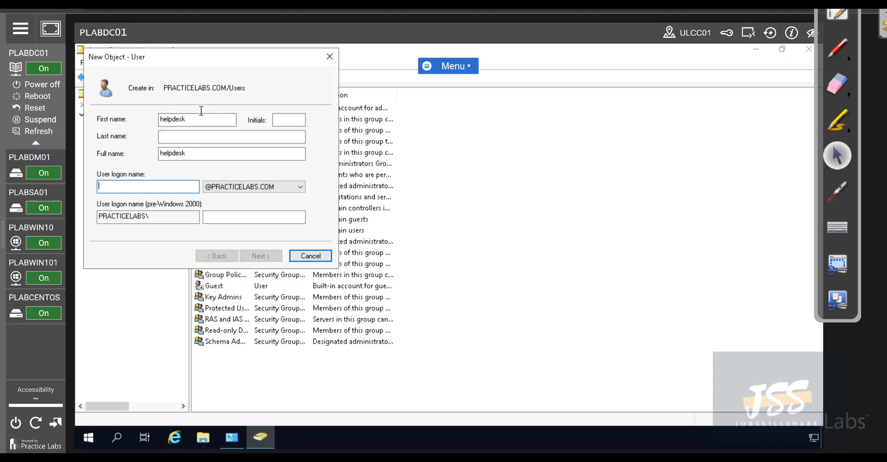
{"action": "type", "text": "helpdesk"}
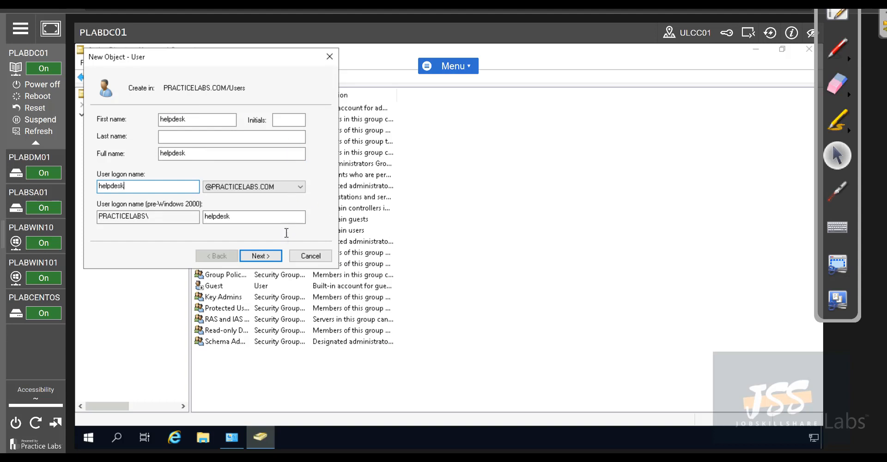
{"action": "left_click", "coordinate": [277, 256]}
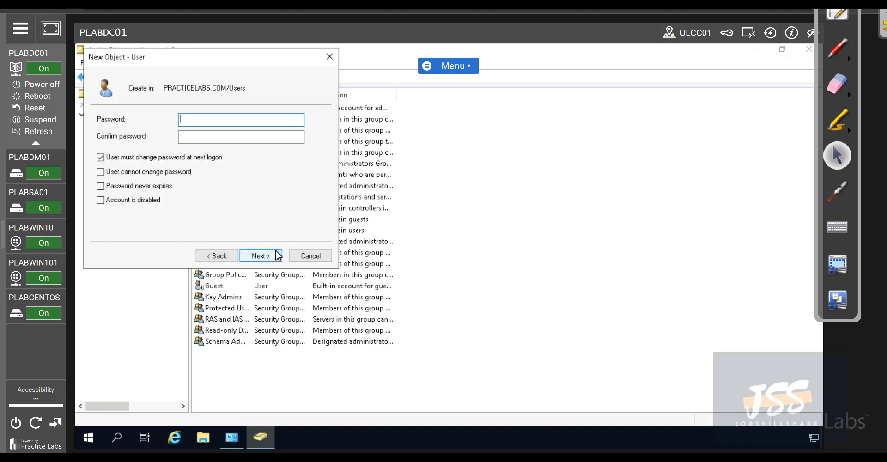
Step: Turn off the forced password change at next logon, enter and confirm the helpdesk user's password, and finish creating the account
{"action": "left_click", "coordinate": [145, 158]}
{"action": "left_click", "coordinate": [212, 120]}
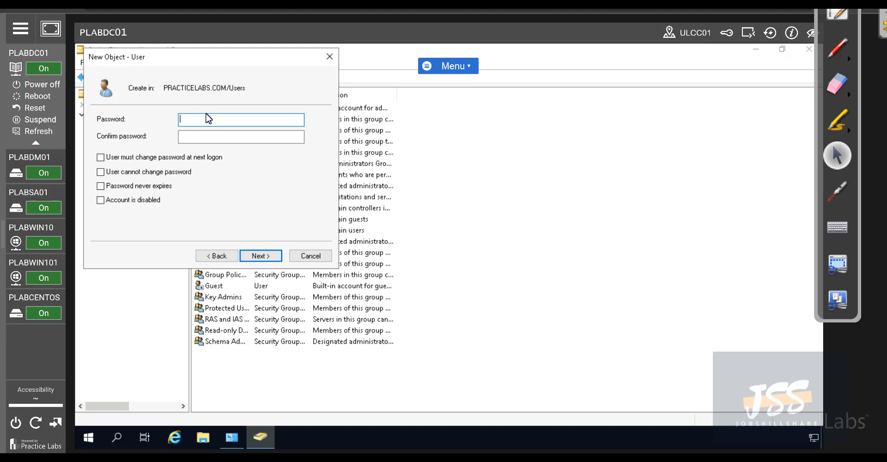
{"action": "type", "text": "••••••••••"}
{"action": "key", "text": "Tab"}
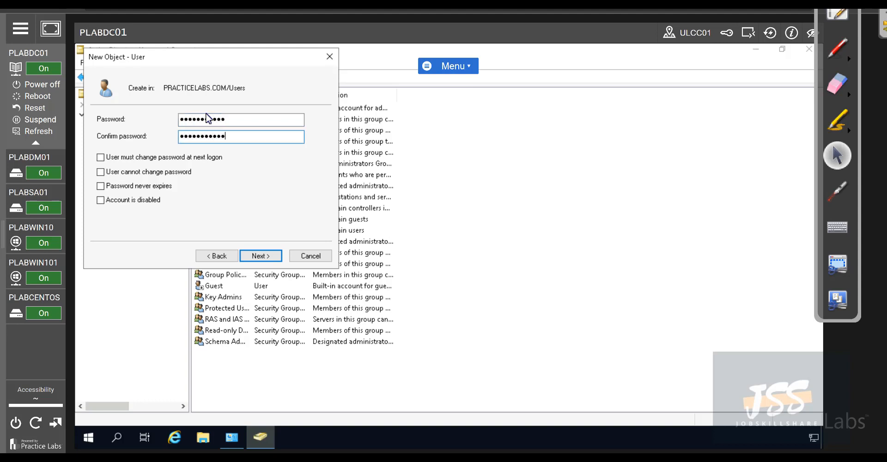
{"action": "type", "text": "••••••••••"}
{"action": "key", "text": "Return"}
{"action": "left_click", "coordinate": [279, 256]}
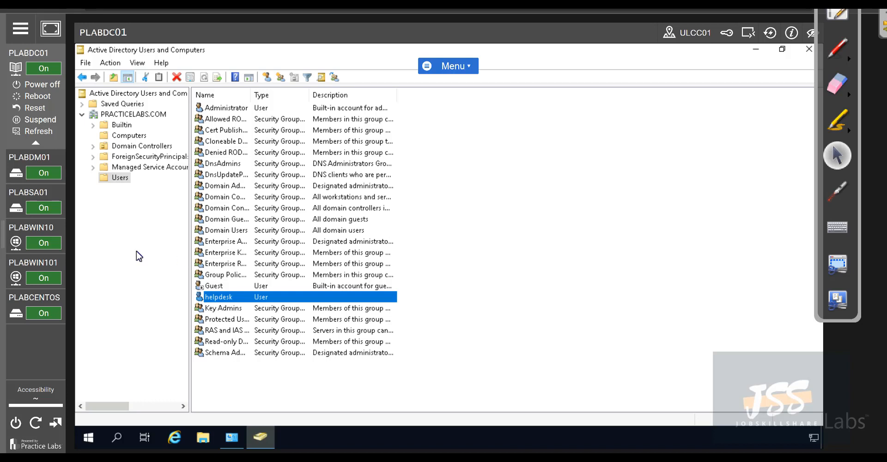
Step: On PLABWIN10, check the signed-in account with whoami in an administrator Command Prompt, and close the prompt
{"action": "left_click", "coordinate": [38, 252]}
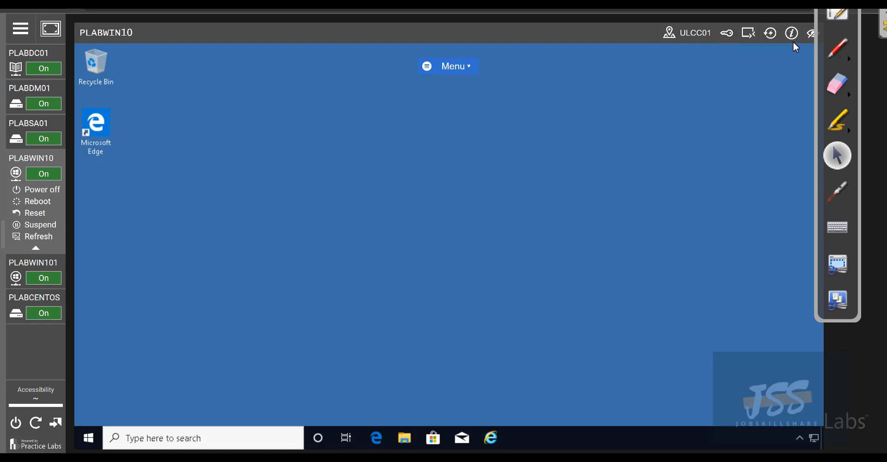
{"action": "left_click_drag", "start_coordinate": [833, 19], "coordinate": [845, 52]}
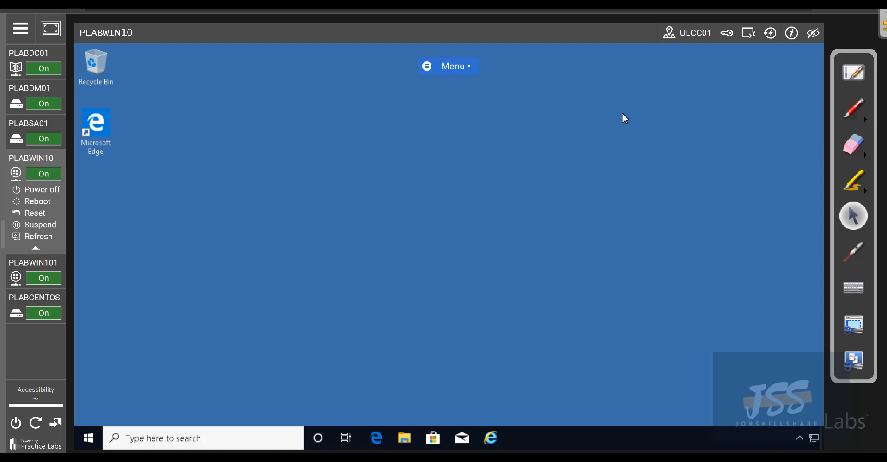
{"action": "left_click", "coordinate": [179, 435]}
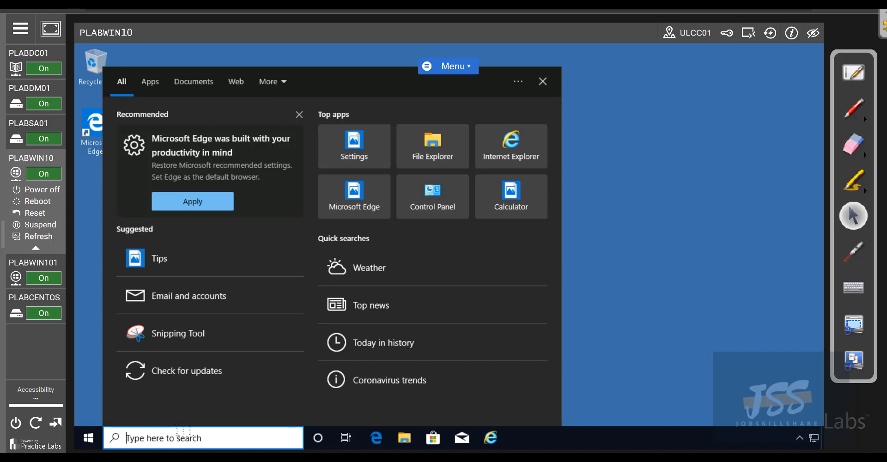
{"action": "type", "text": "cmd"}
{"action": "key", "text": "ctrl+shift+Return"}
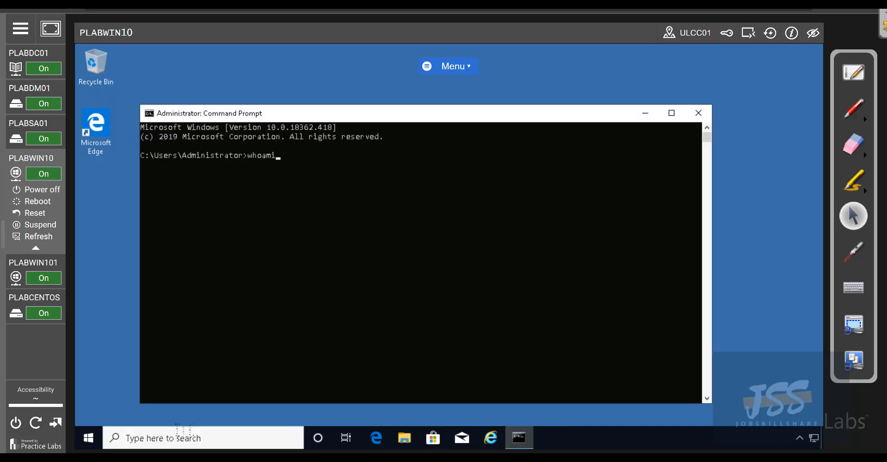
{"action": "key", "text": "Return"}
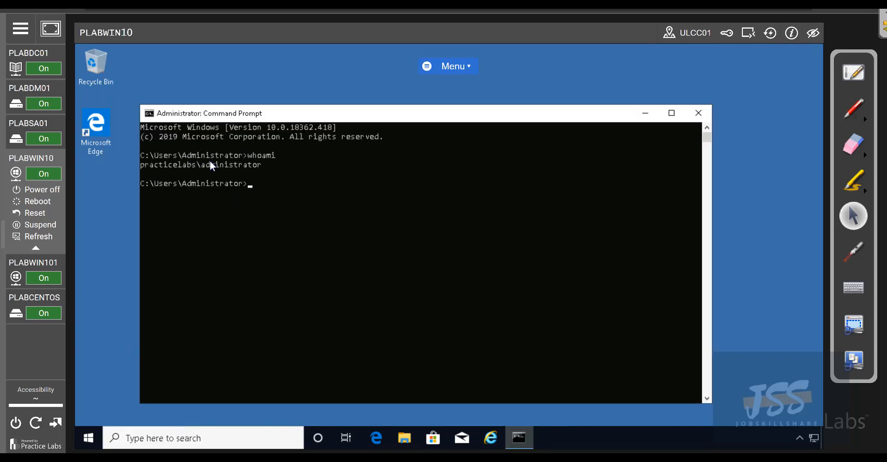
{"action": "left_click_drag", "start_coordinate": [202, 166], "coordinate": [271, 168]}
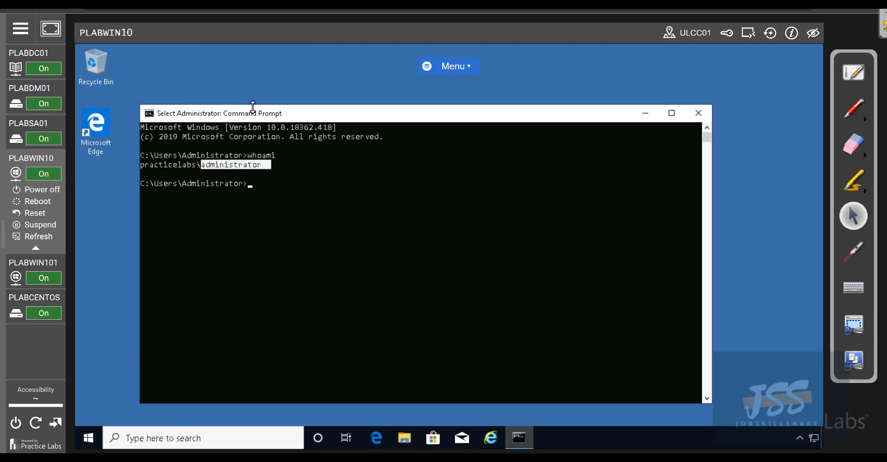
{"action": "left_click_drag", "start_coordinate": [253, 109], "coordinate": [251, 140]}
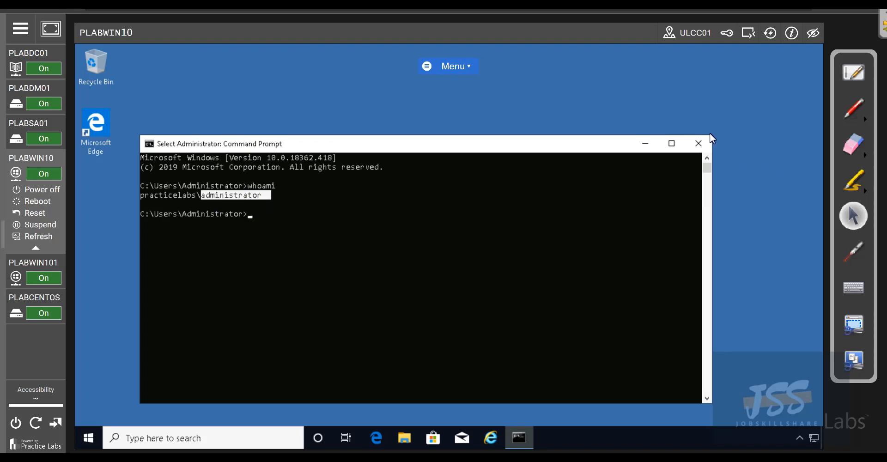
{"action": "left_click", "coordinate": [699, 143]}
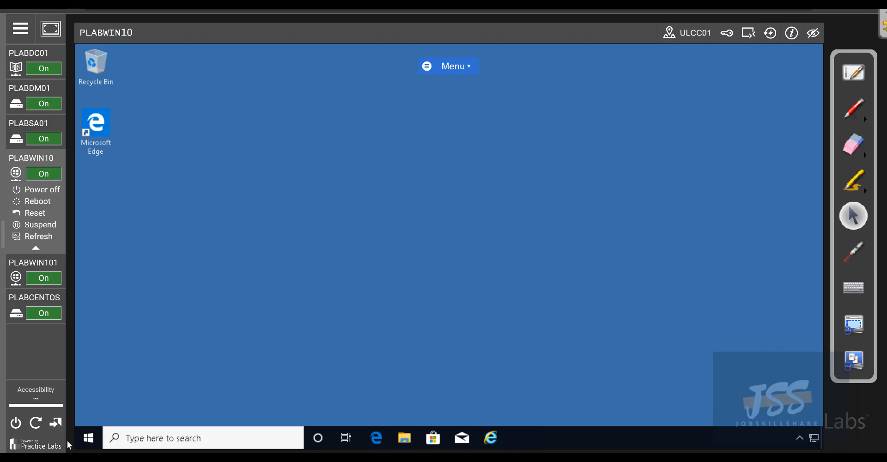
Step: Sign out of the current Windows session on PLABWIN10
{"action": "right_click", "coordinate": [88, 446]}
{"action": "mouse_move", "coordinate": [185, 406]}
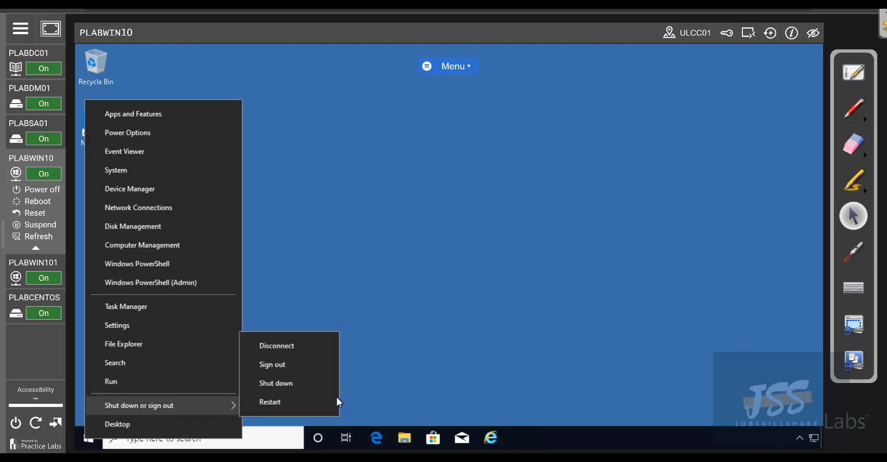
{"action": "left_click", "coordinate": [310, 365]}
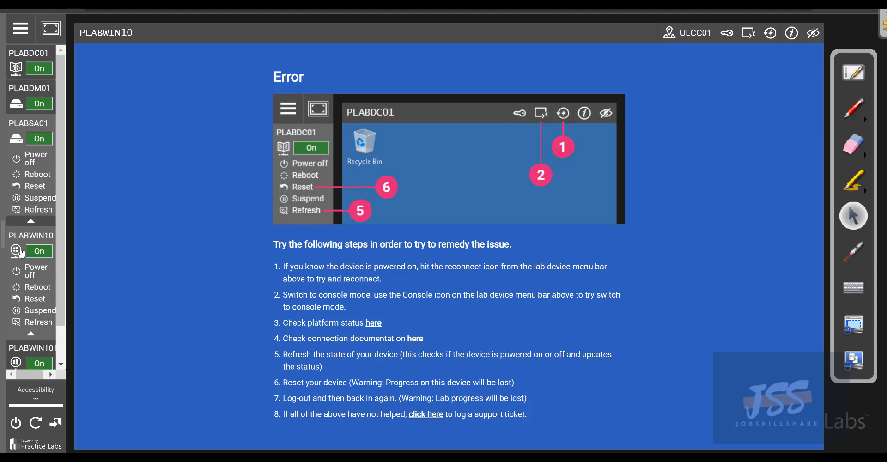
Step: Turn off auto log in for PLABWIN10 and reconnect to the device to reach its sign-in screen
{"action": "left_click", "coordinate": [19, 158]}
{"action": "left_click", "coordinate": [17, 161]}
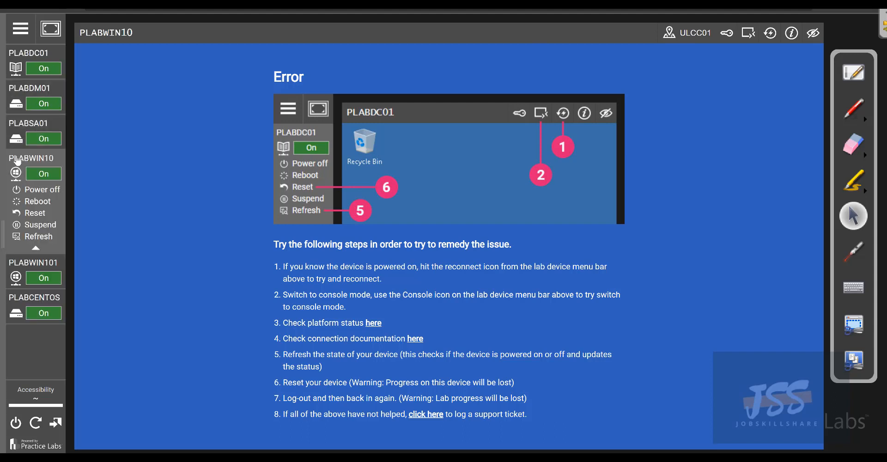
{"action": "left_click", "coordinate": [770, 34]}
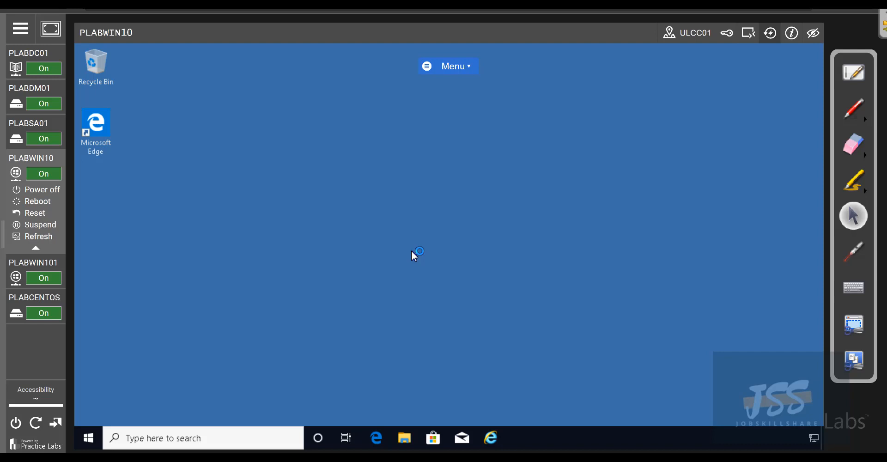
{"action": "left_click", "coordinate": [725, 40]}
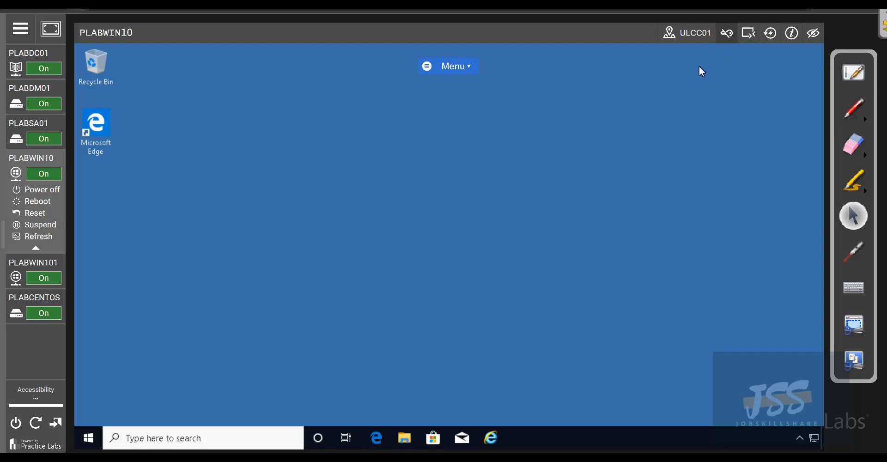
{"action": "left_click", "coordinate": [771, 35]}
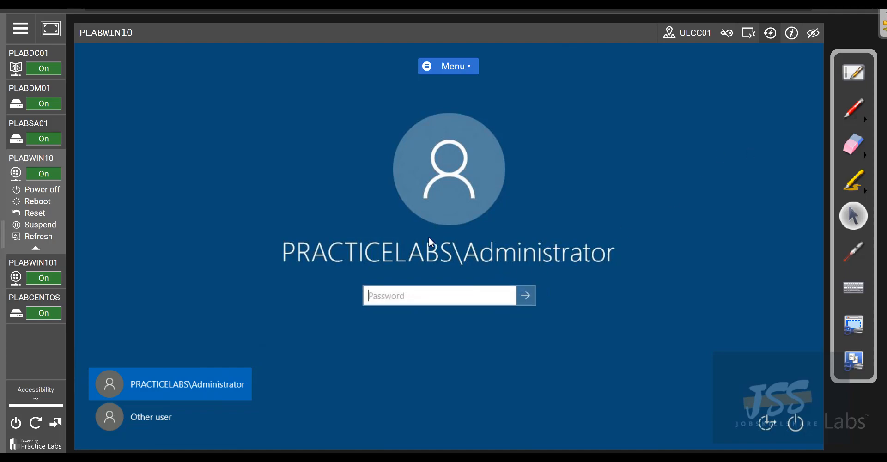
Step: Try to sign in to PLABWIN10 over the remote connection as other user helpdesk with the account password
{"action": "left_click", "coordinate": [156, 421]}
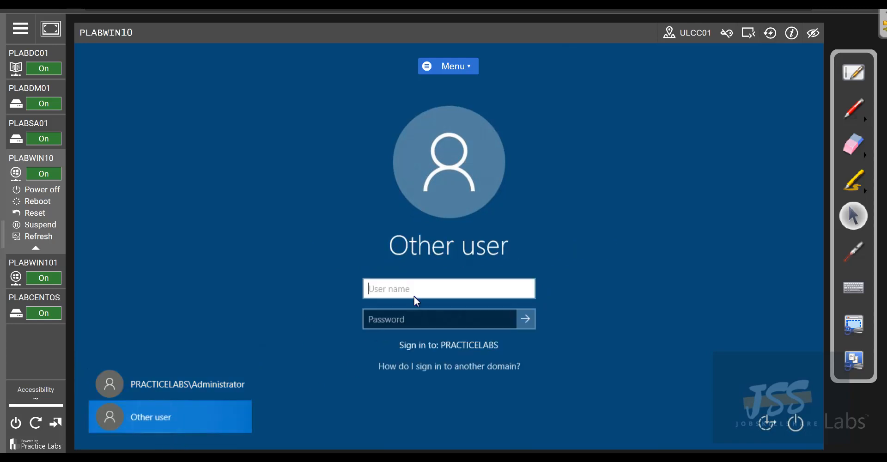
{"action": "type", "text": "helpdesk"}
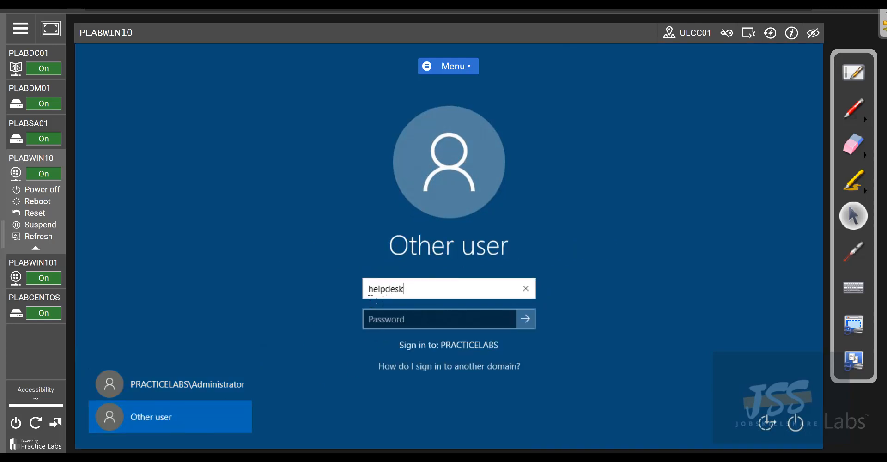
{"action": "key", "text": "Tab"}
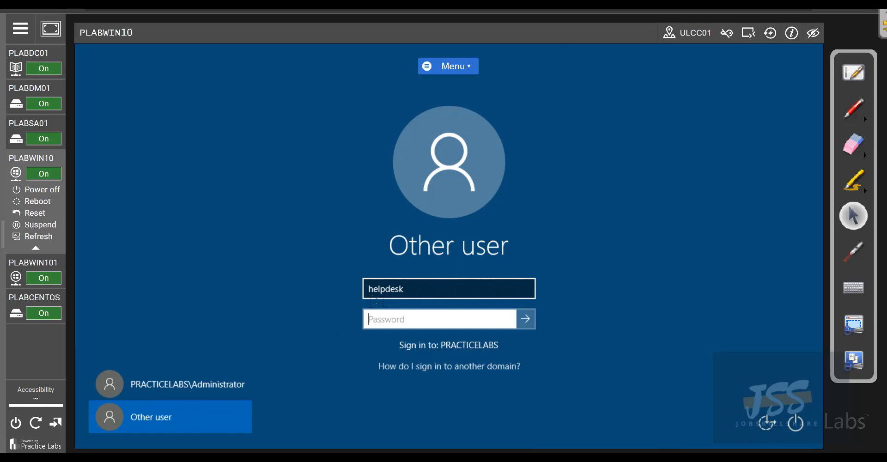
{"action": "type", "text": "••••••••••••"}
{"action": "key", "text": "Return"}
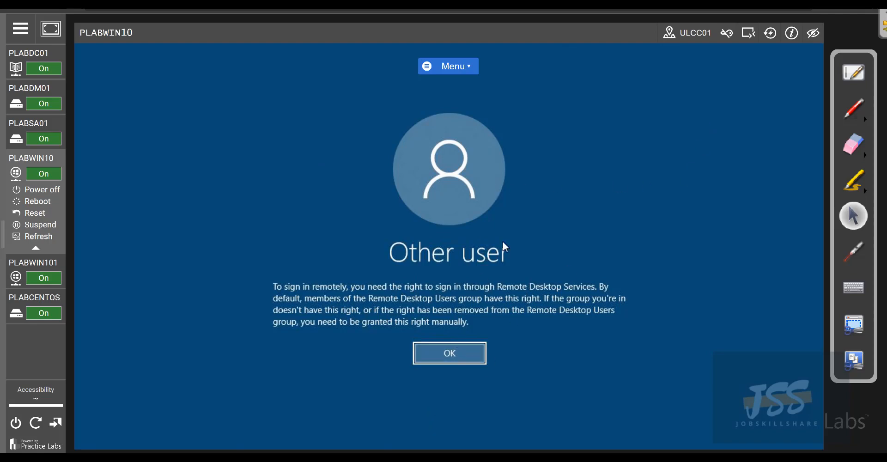
Step: Dismiss the remote sign-in message and switch PLABWIN10 to console mode, keeping auto log in off
{"action": "left_click", "coordinate": [727, 37]}
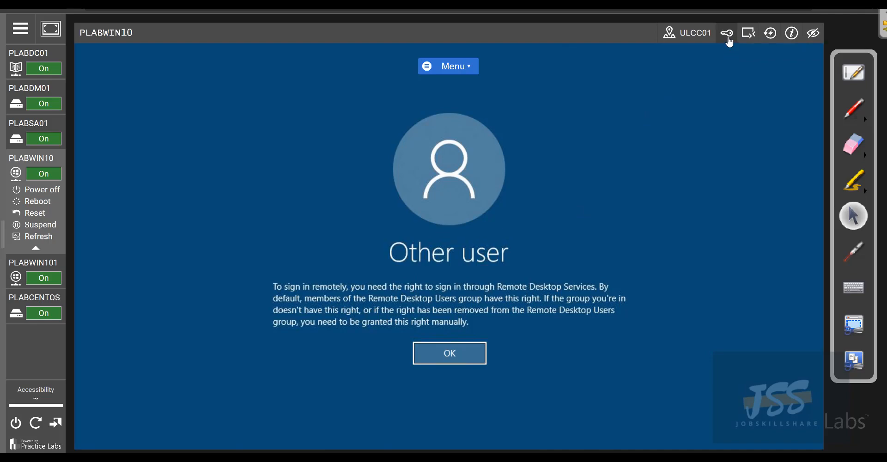
{"action": "left_click", "coordinate": [728, 38]}
{"action": "left_click", "coordinate": [482, 354]}
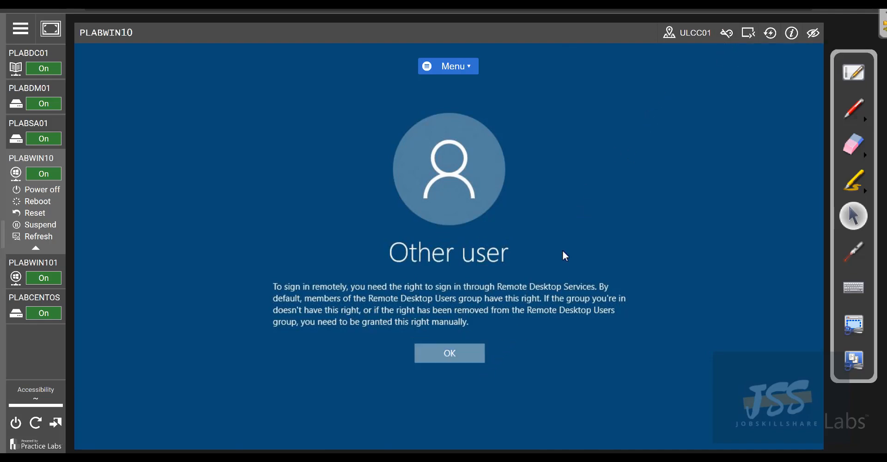
{"action": "left_click", "coordinate": [749, 36]}
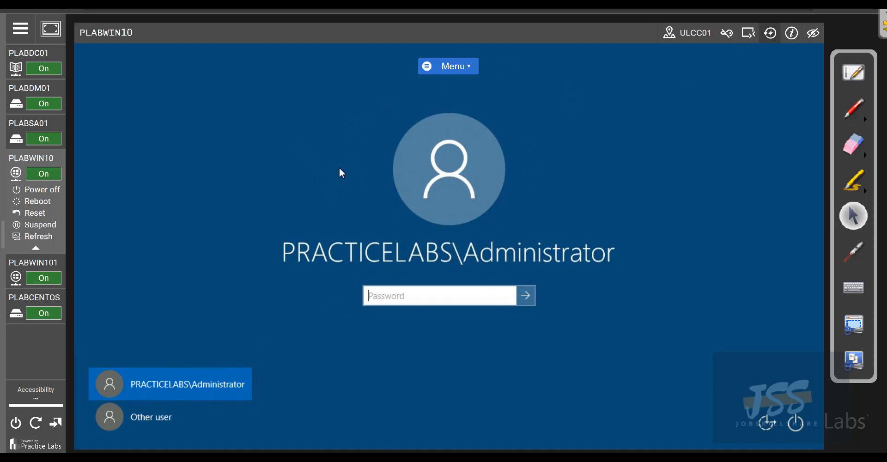
{"action": "left_click", "coordinate": [751, 36]}
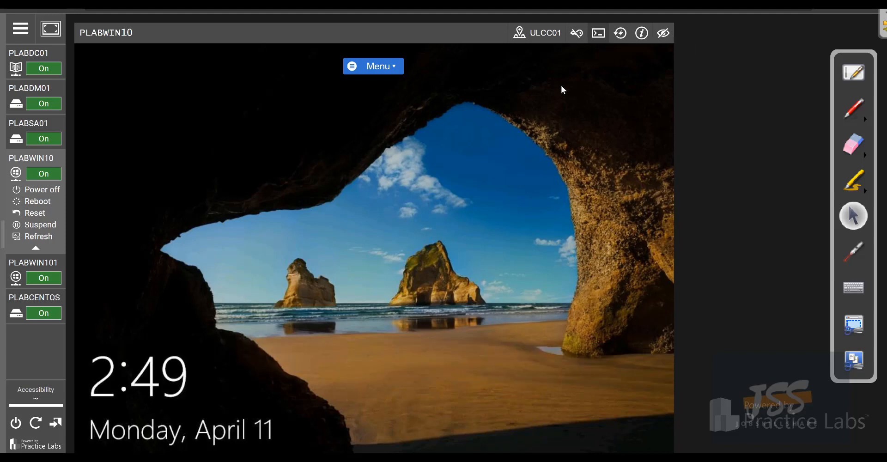
Step: Sign in at the PLABWIN10 console as other user helpdesk with the account password
{"action": "left_click", "coordinate": [468, 351]}
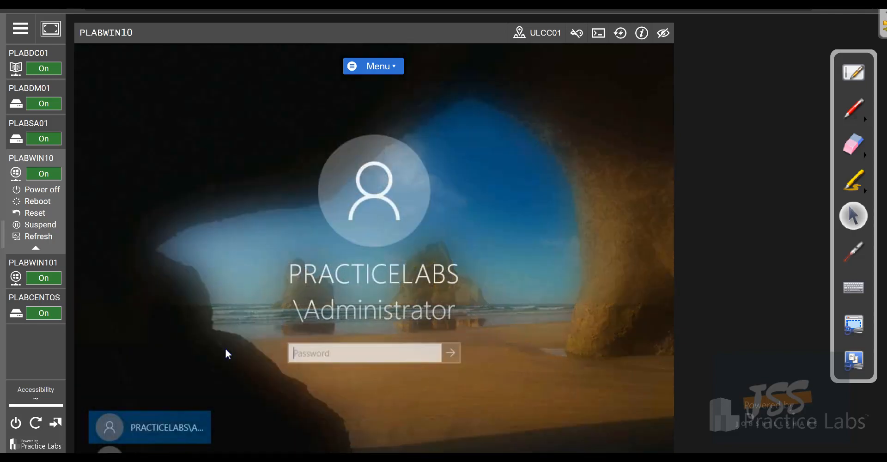
{"action": "left_click", "coordinate": [140, 451]}
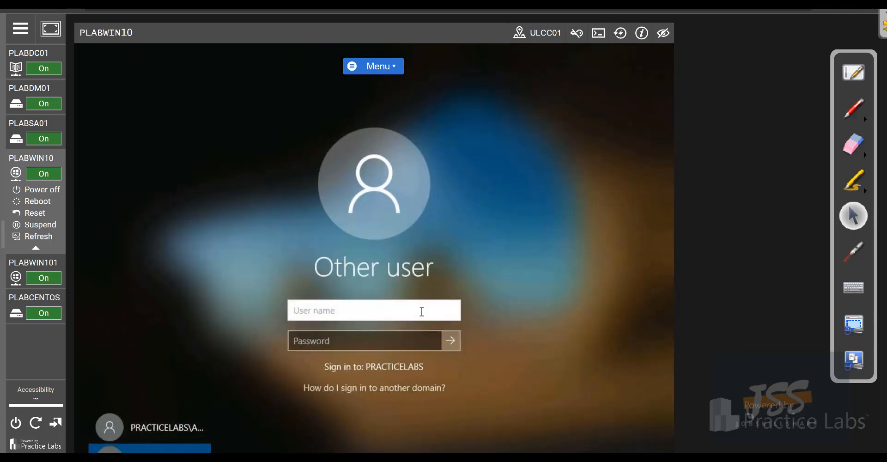
{"action": "type", "text": "helpdesk"}
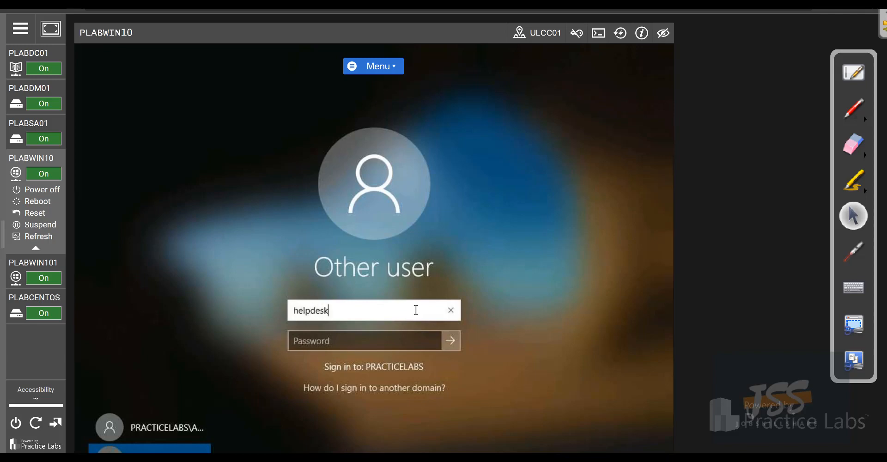
{"action": "key", "text": "Tab"}
{"action": "type", "text": "•••••••••"}
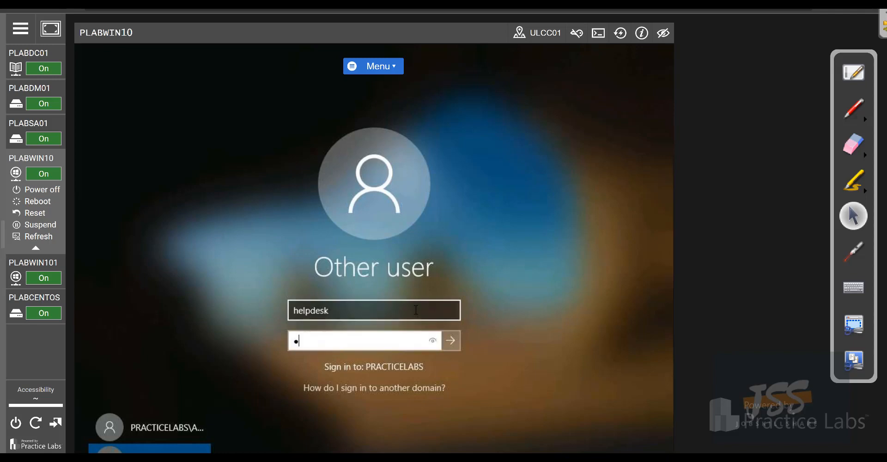
{"action": "type", "text": "•"}
{"action": "key", "text": "Return"}
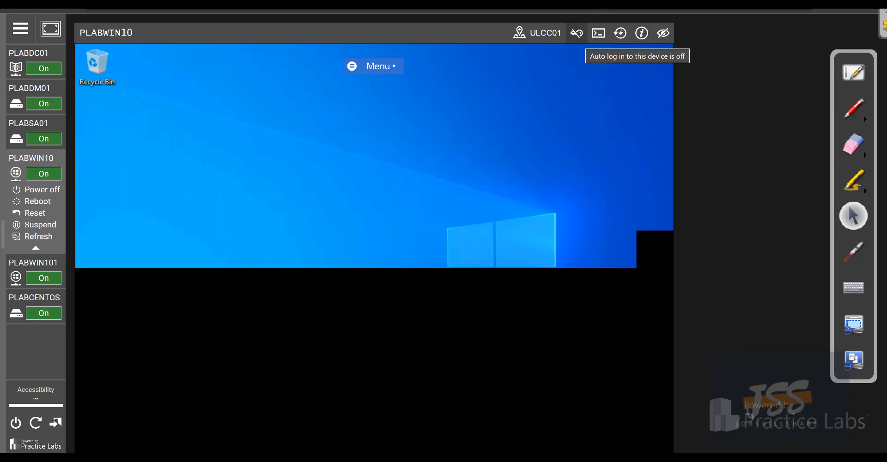
Step: View the helpdesk user in Active Directory Users and Computers on PLABDC01 and return to PLABWIN10
{"action": "left_click", "coordinate": [19, 59]}
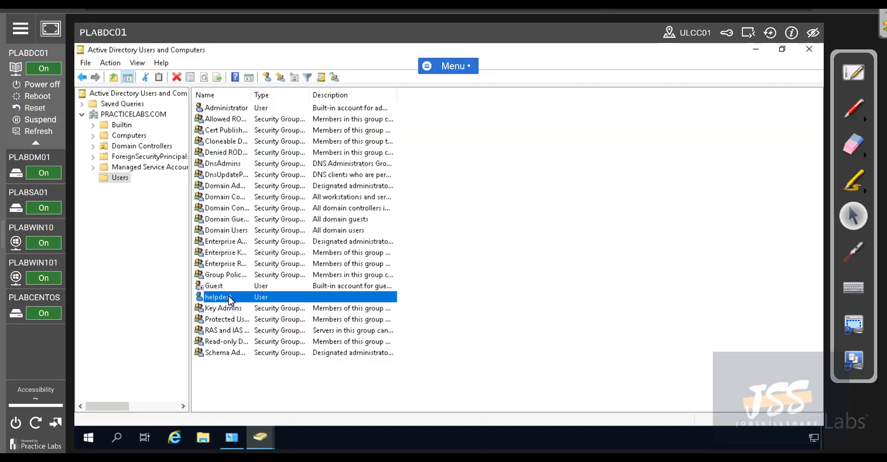
{"action": "left_click", "coordinate": [17, 240]}
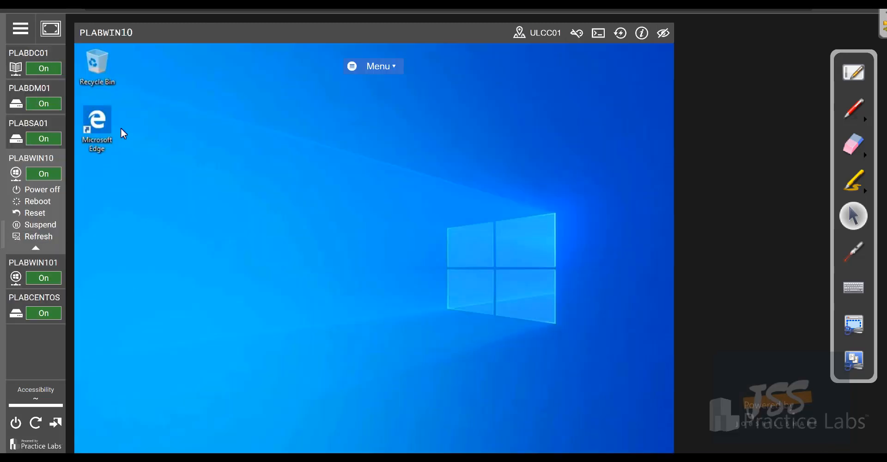
{"action": "left_click", "coordinate": [44, 54]}
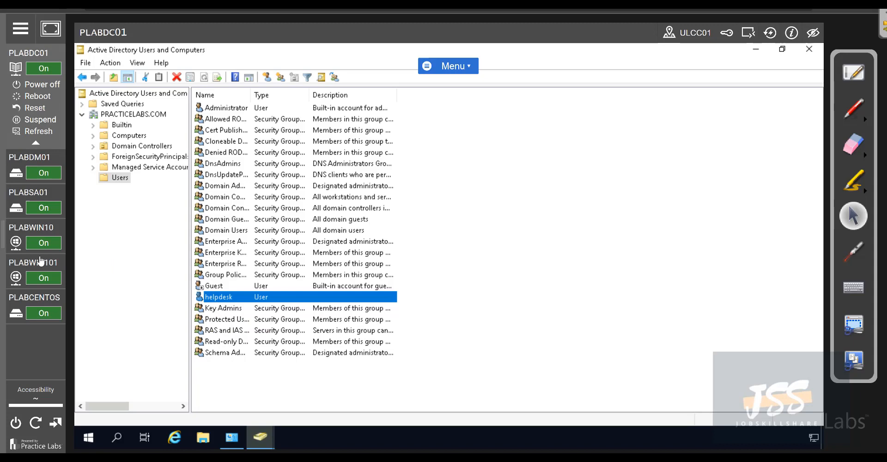
{"action": "left_click", "coordinate": [15, 242]}
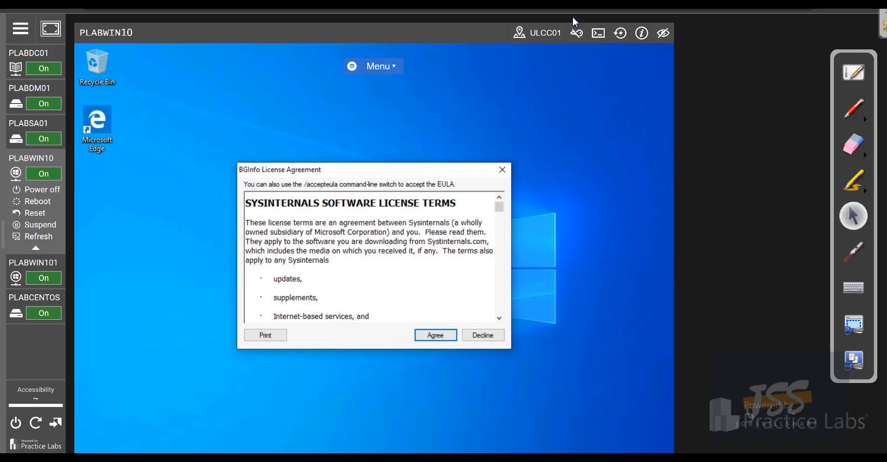
Step: Switch PLABWIN10 out of console mode, back to its remote desktop connection
{"action": "left_click", "coordinate": [600, 36]}
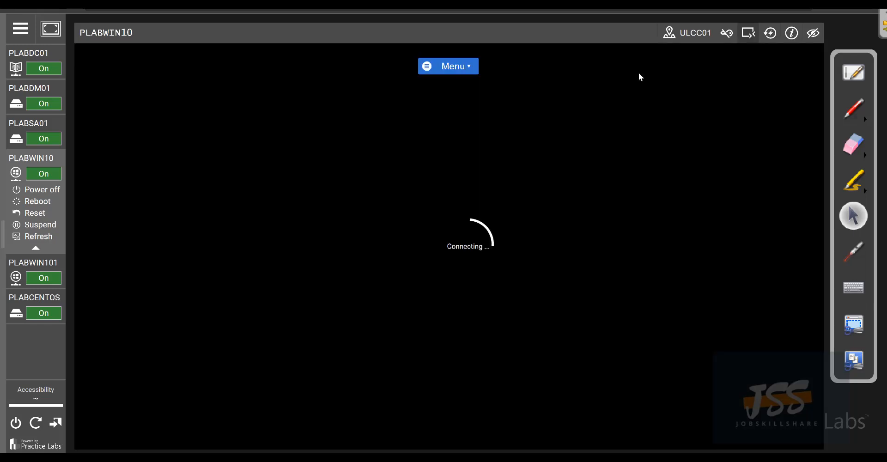
Step: Return PLABWIN10 to console mode and accept the BGInfo license agreement on the helpdesk desktop
{"action": "left_click", "coordinate": [750, 36]}
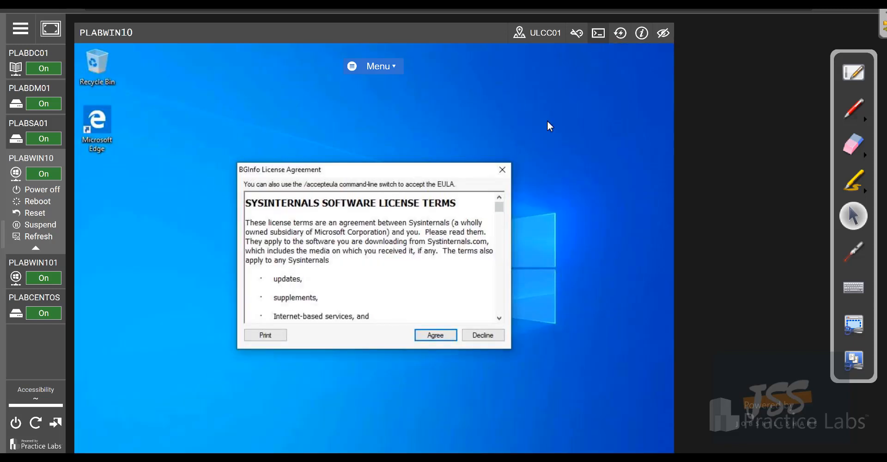
{"action": "scroll", "coordinate": [462, 254], "scroll_direction": "down", "scroll_amount": 1}
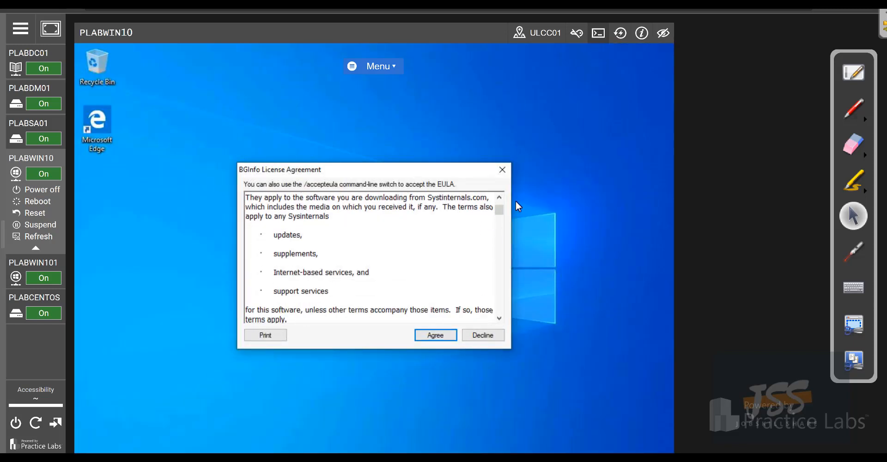
{"action": "left_click", "coordinate": [448, 337]}
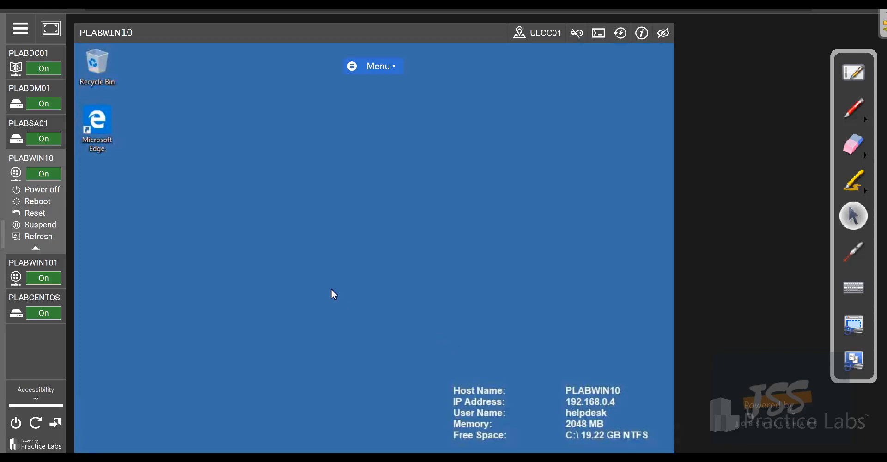
Step: Look at the domain users on PLABDC01 and open the PLABWIN101 workstation
{"action": "left_click", "coordinate": [26, 58]}
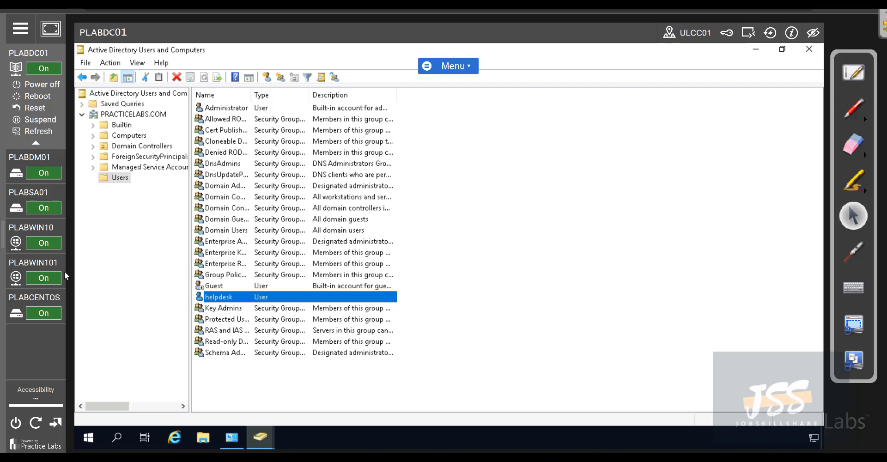
{"action": "left_click", "coordinate": [30, 240]}
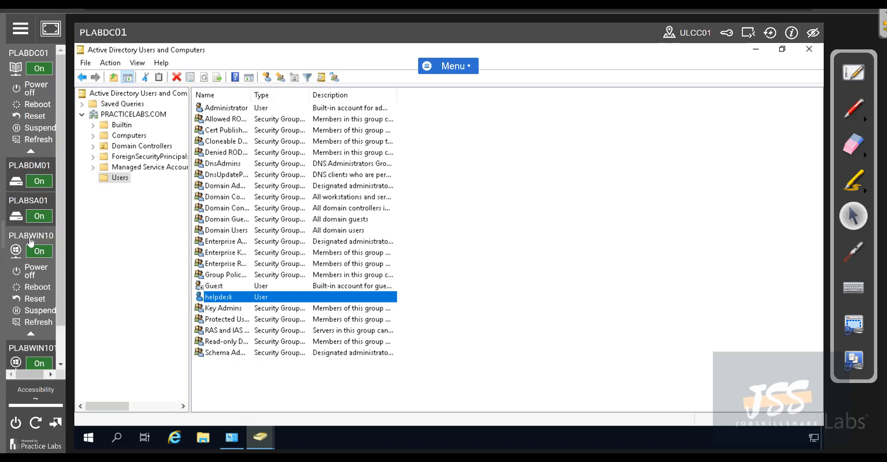
{"action": "scroll", "coordinate": [14, 236], "scroll_direction": "down", "scroll_amount": 2}
{"action": "left_click", "coordinate": [35, 325]}
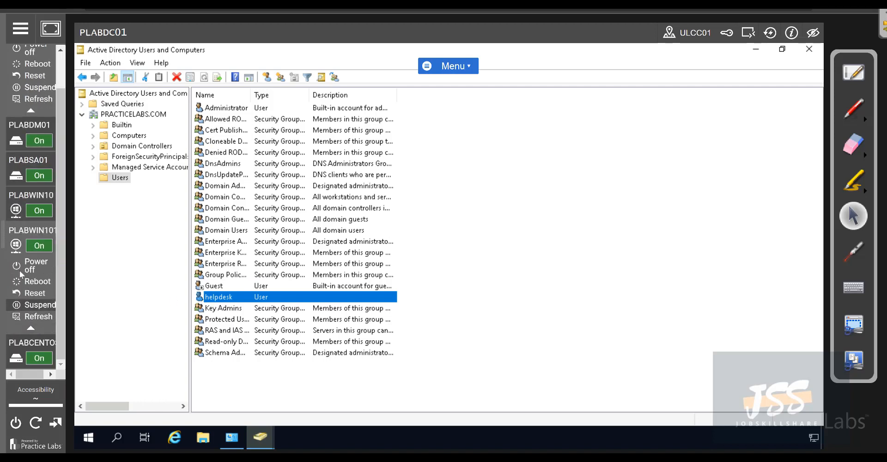
{"action": "left_click", "coordinate": [19, 241]}
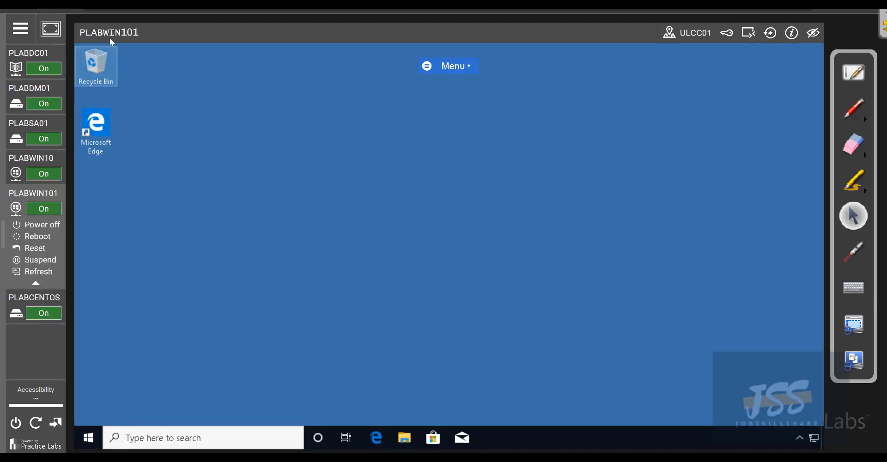
Step: Open the System information window on PLABWIN101 from its About settings to check workgroup membership
{"action": "right_click", "coordinate": [88, 425]}
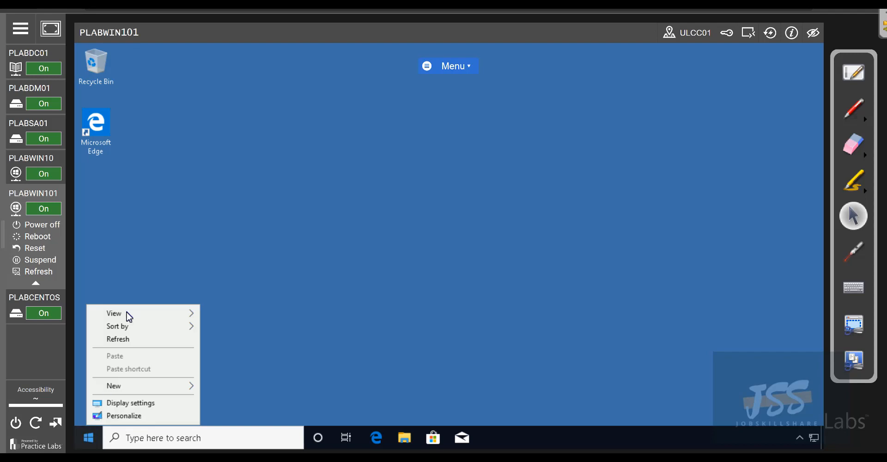
{"action": "left_click", "coordinate": [90, 440]}
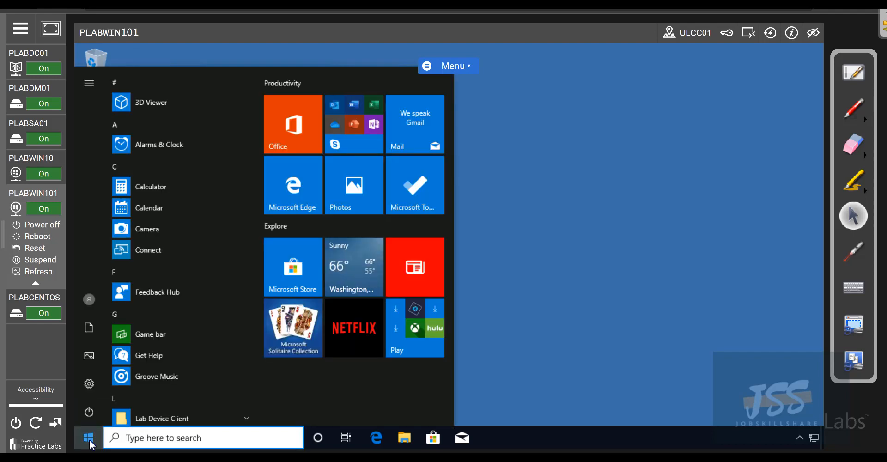
{"action": "right_click", "coordinate": [90, 440]}
{"action": "left_click", "coordinate": [133, 173]}
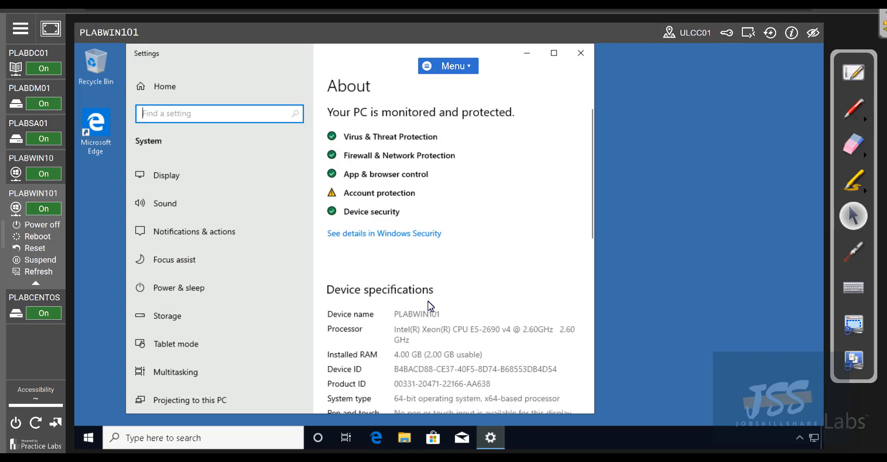
{"action": "scroll", "coordinate": [434, 336], "scroll_direction": "down", "scroll_amount": 4}
{"action": "scroll", "coordinate": [437, 342], "scroll_direction": "down", "scroll_amount": 6}
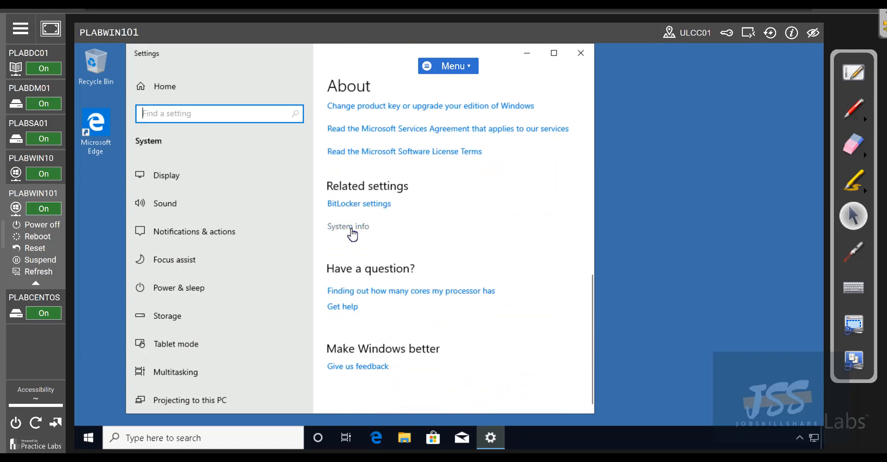
{"action": "left_click", "coordinate": [352, 228]}
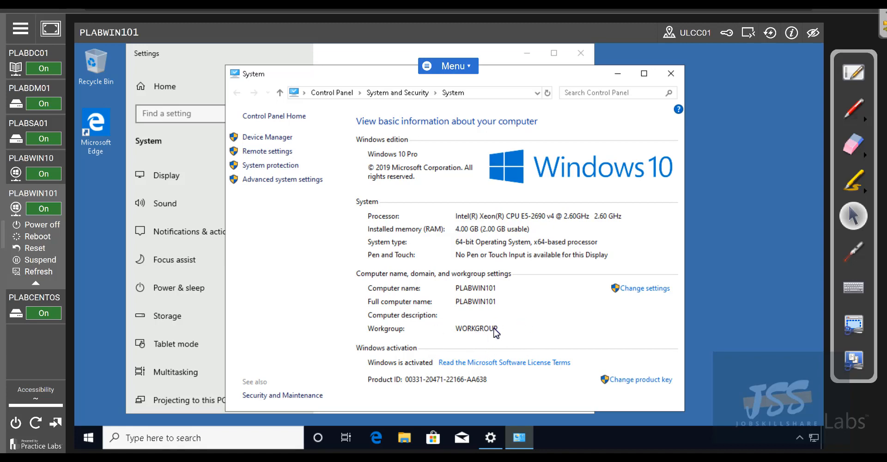
Step: Check the Domain Controllers and Computers containers on PLABDC01 and return to PLABWIN101
{"action": "left_click", "coordinate": [23, 31]}
{"action": "left_click", "coordinate": [28, 54]}
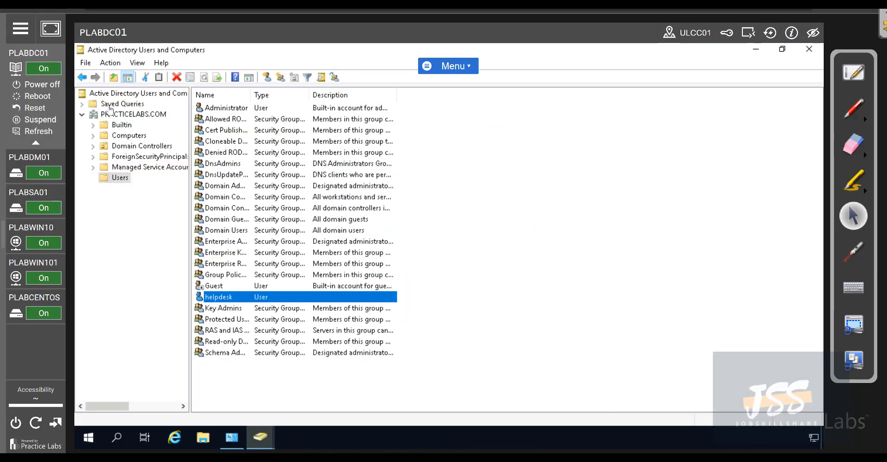
{"action": "left_click", "coordinate": [140, 144]}
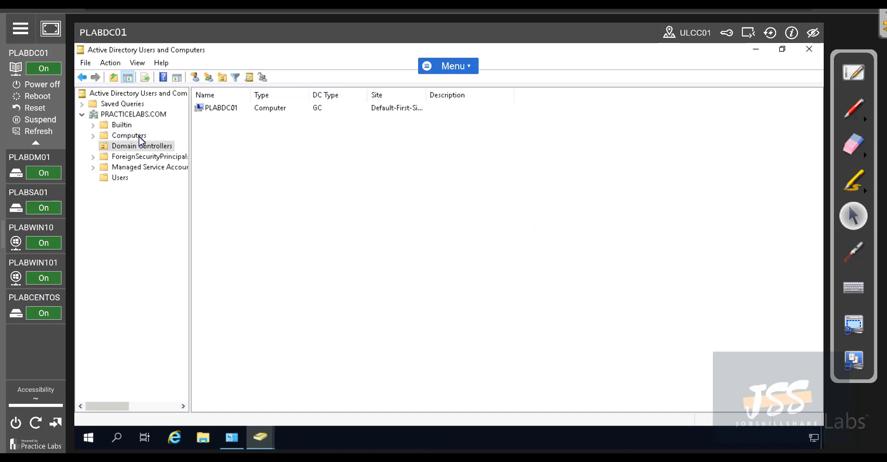
{"action": "left_click", "coordinate": [129, 135]}
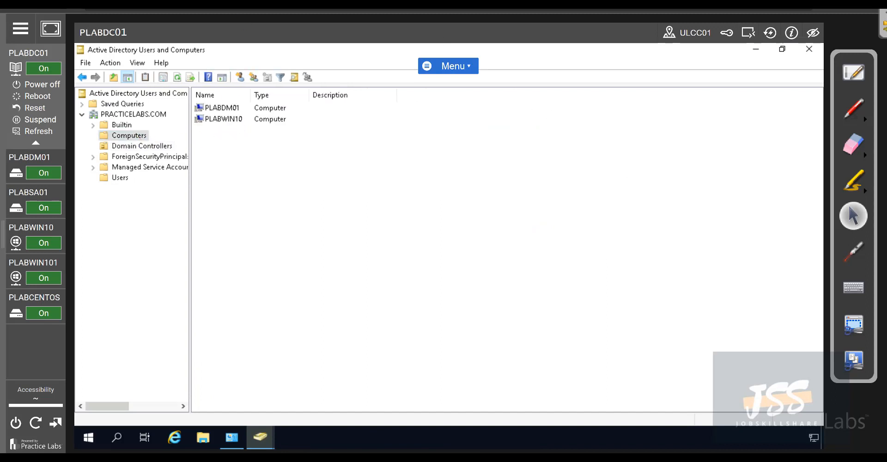
{"action": "mouse_move", "coordinate": [54, 287]}
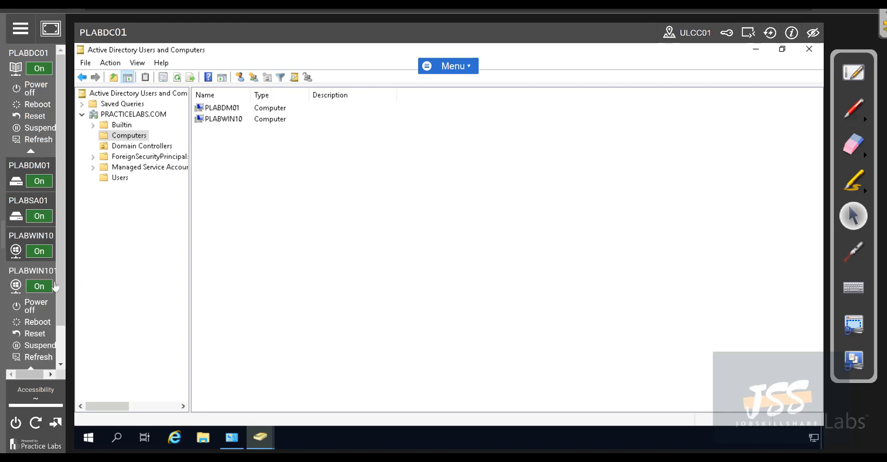
{"action": "left_click", "coordinate": [21, 276]}
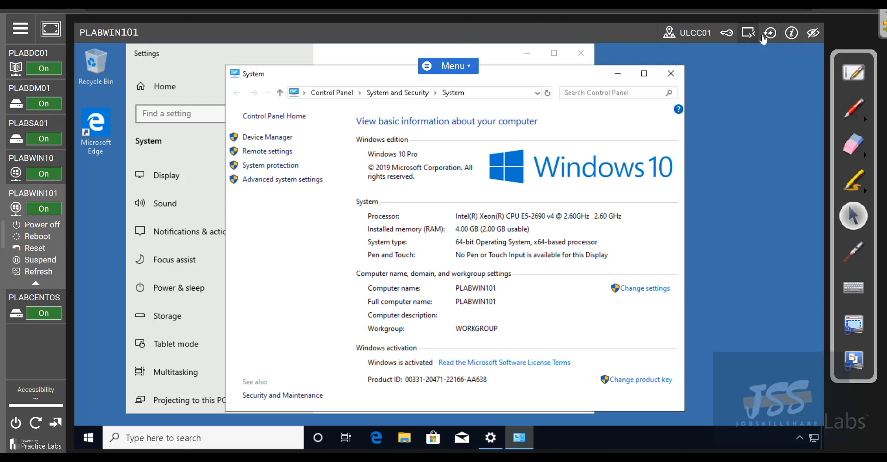
Step: View the PLABWIN101 sign-in screen in console mode and switch back to its remote desktop connection
{"action": "left_click", "coordinate": [749, 40]}
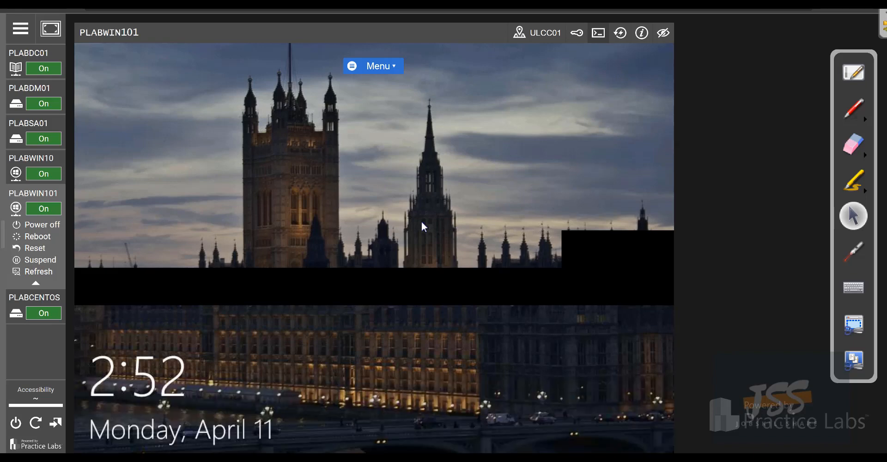
{"action": "left_click", "coordinate": [419, 226]}
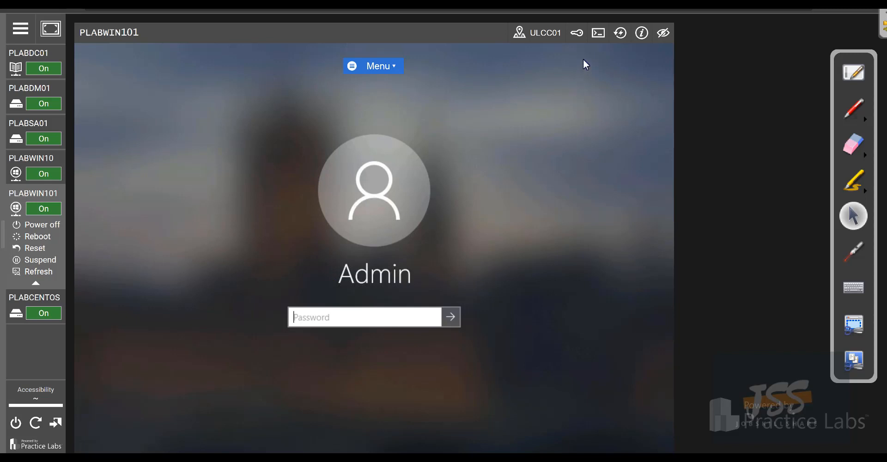
{"action": "left_click", "coordinate": [599, 33]}
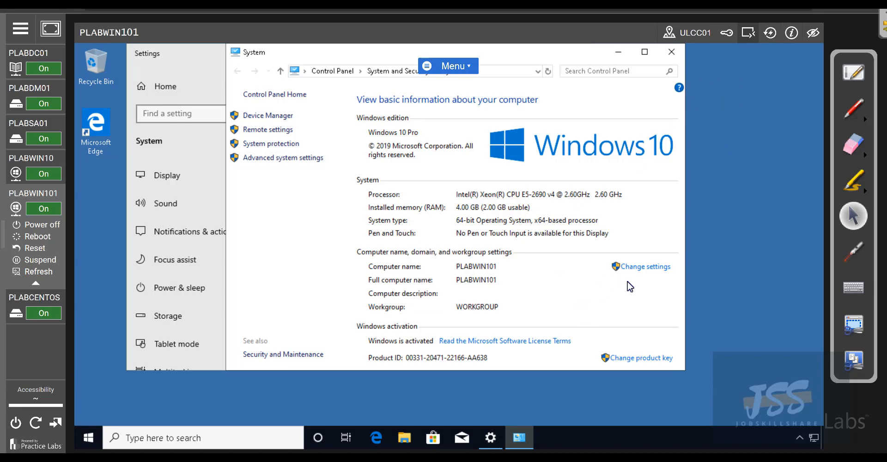
Step: Select domain membership in the computer name and domain changes of PLABWIN101, leaving practice as the domain entry
{"action": "left_click", "coordinate": [649, 269]}
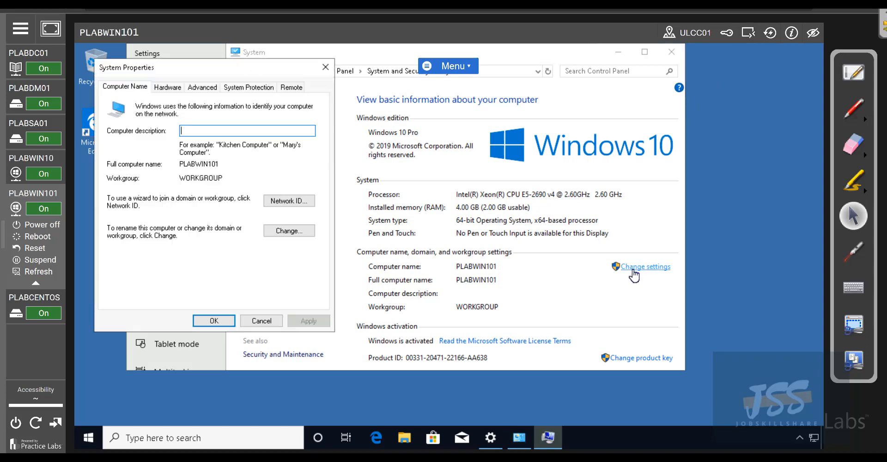
{"action": "left_click", "coordinate": [310, 234]}
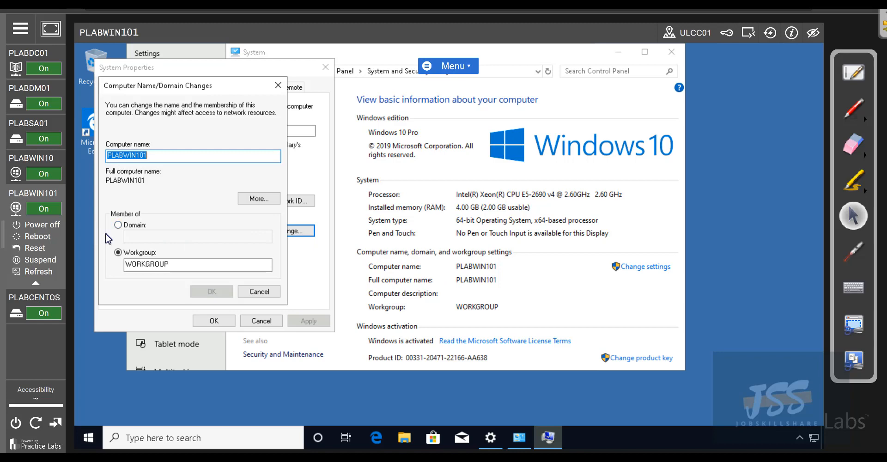
{"action": "left_click", "coordinate": [118, 225]}
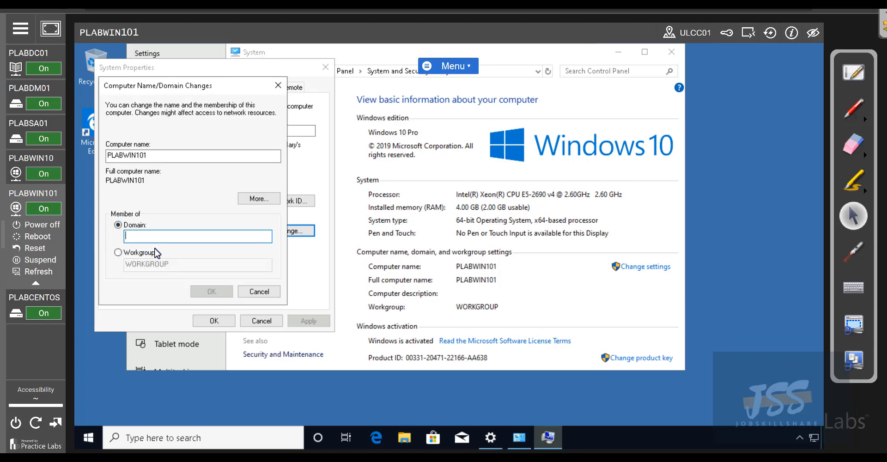
{"action": "type", "text": "pract"}
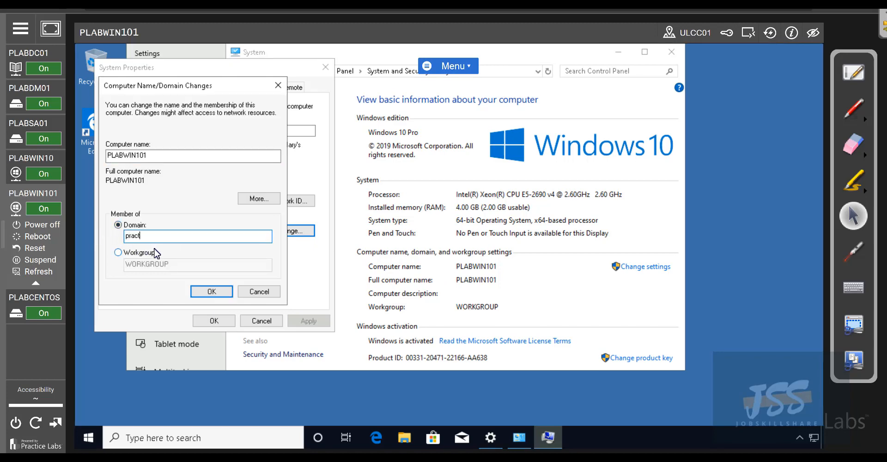
{"action": "type", "text": "icelabs.com"}
{"action": "key", "text": "BackSpace"}
{"action": "key", "text": "BackSpace"}
{"action": "key", "text": "BackSpace"}
{"action": "key", "text": "BackSpace"}
{"action": "key", "text": "BackSpace"}
{"action": "key", "text": "BackSpace"}
{"action": "key", "text": "BackSpace"}
Step: Run ipconfig in Command Prompt on PLABWIN101 and highlight its IPv4 address
{"action": "left_click", "coordinate": [257, 435]}
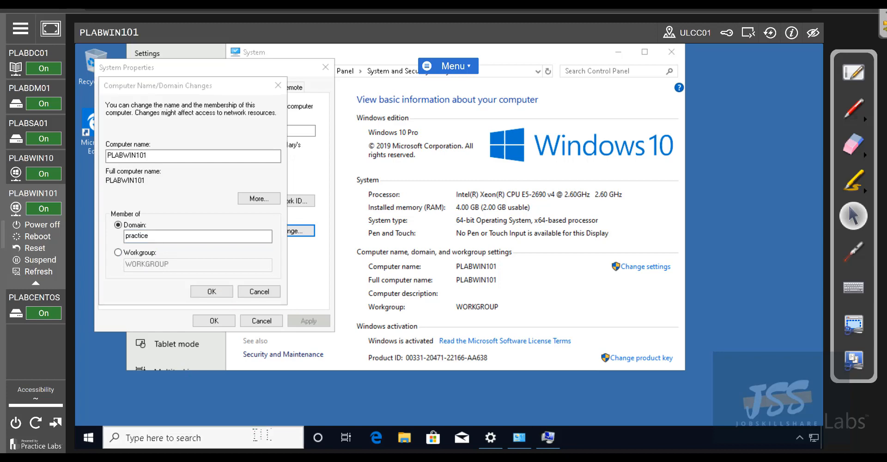
{"action": "type", "text": "cmd"}
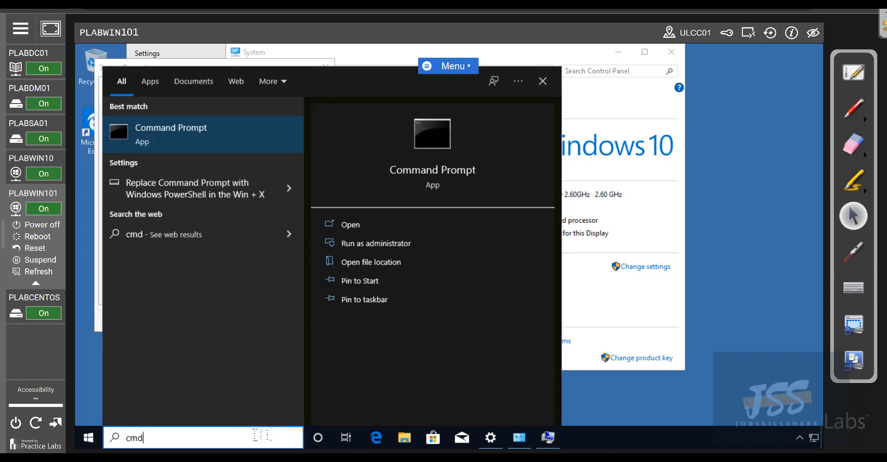
{"action": "key", "text": "Return"}
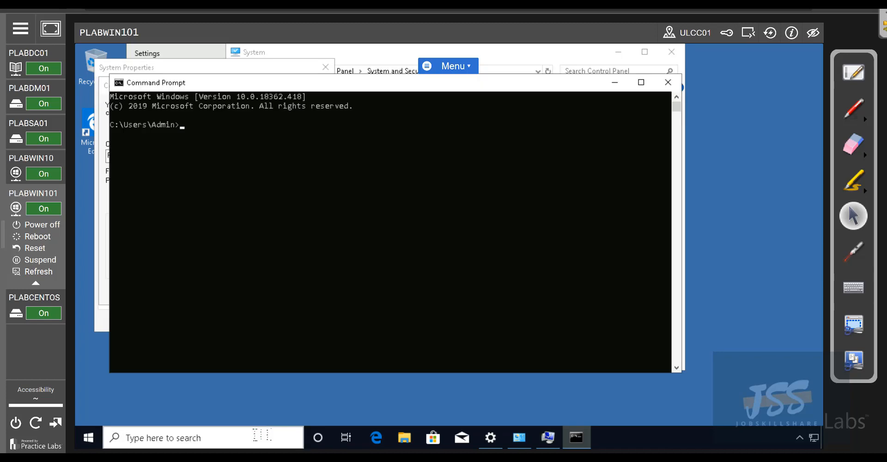
{"action": "type", "text": "ipconfig"}
{"action": "key", "text": "Return"}
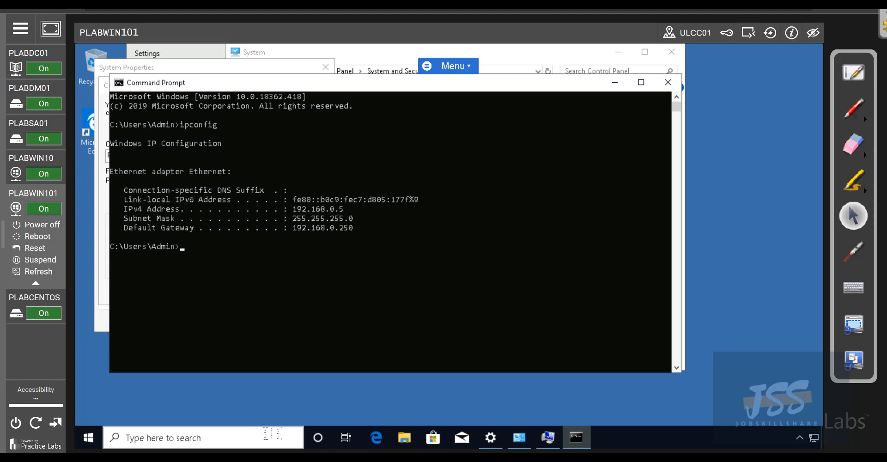
{"action": "left_click_drag", "start_coordinate": [289, 209], "coordinate": [347, 210]}
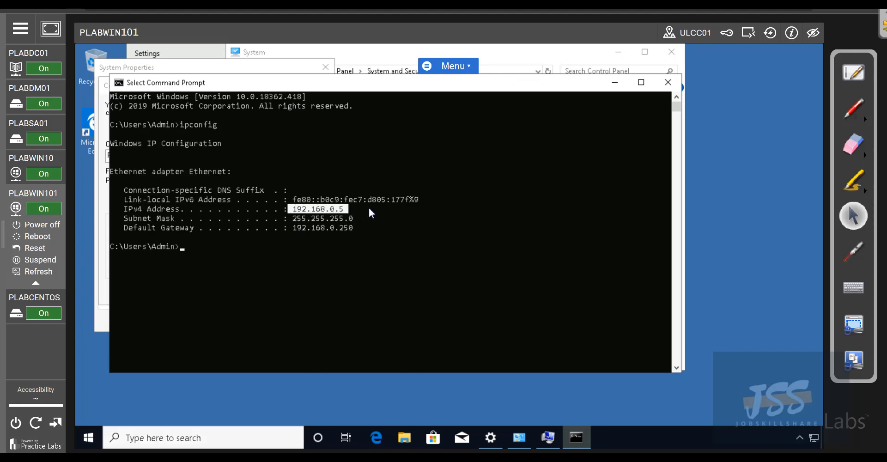
Step: Run ipconfig in Command Prompt on PLABDC01 to compare its network settings with PLABWIN101
{"action": "left_click", "coordinate": [42, 61]}
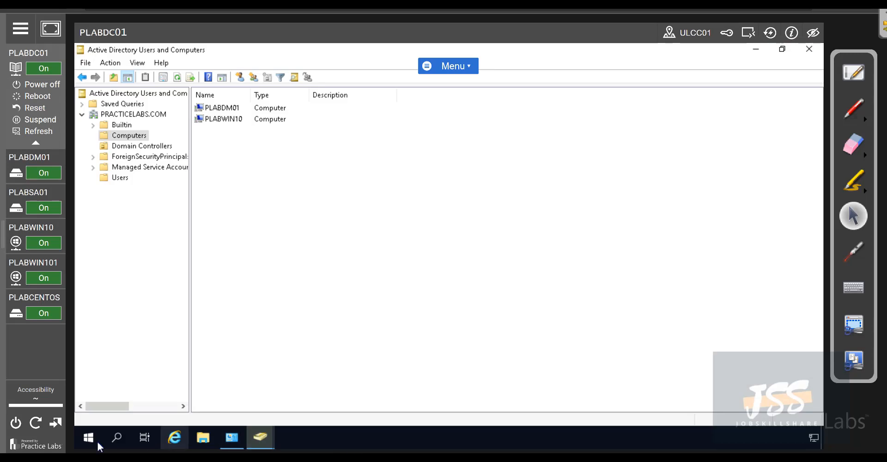
{"action": "left_click", "coordinate": [117, 439]}
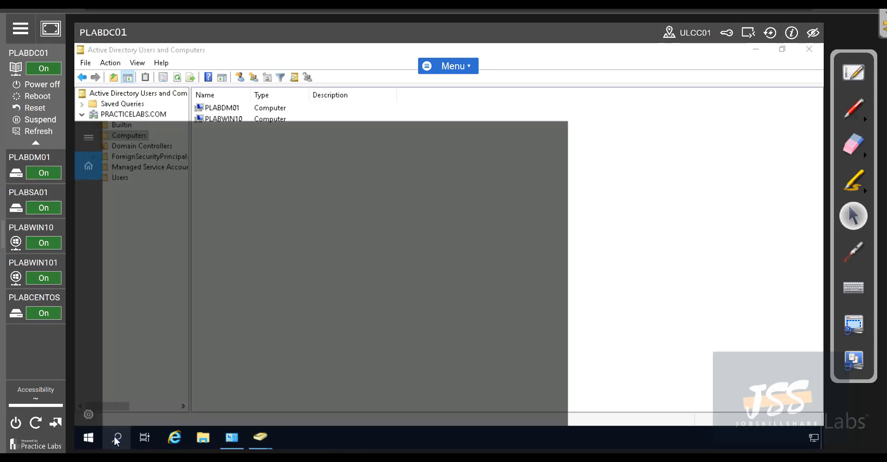
{"action": "type", "text": "cmd"}
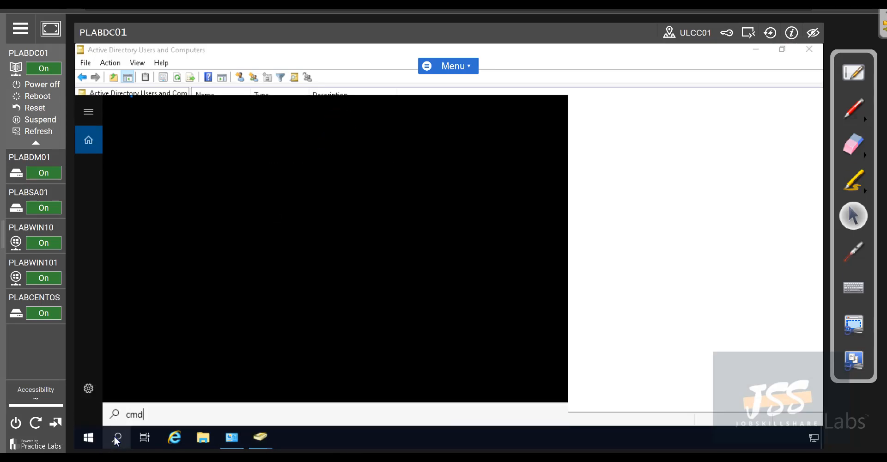
{"action": "key", "text": "Return"}
{"action": "type", "text": "ipc"}
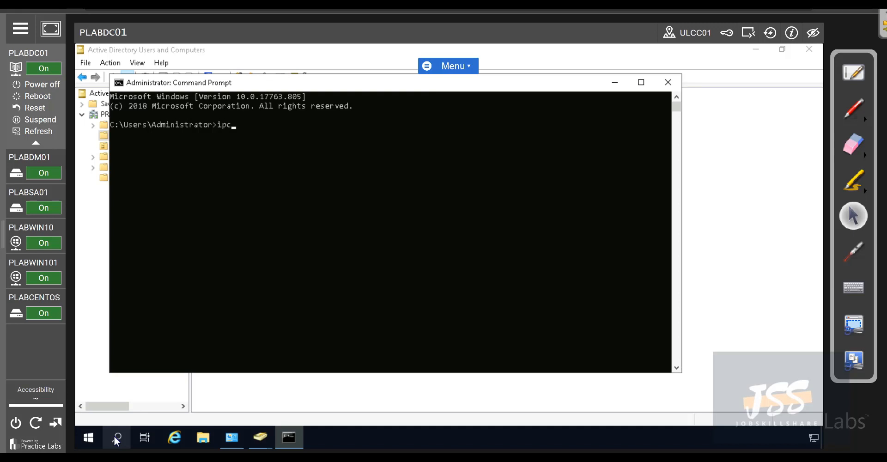
{"action": "type", "text": "onfig"}
{"action": "key", "text": "Return"}
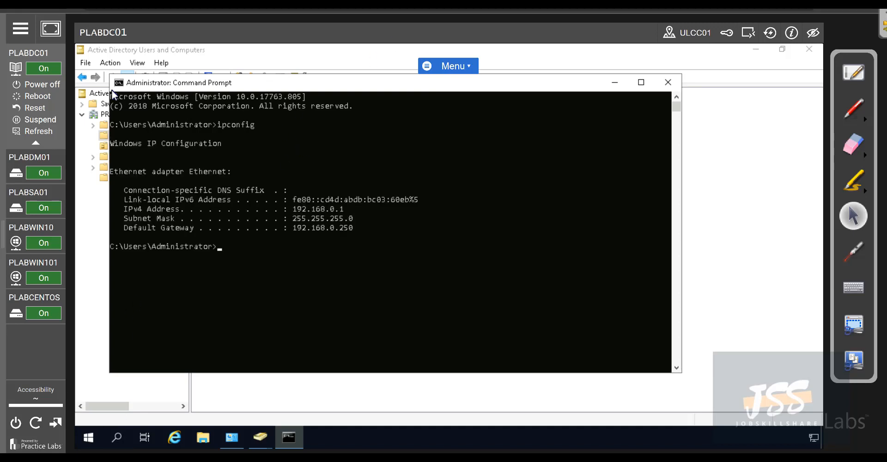
{"action": "left_click_drag", "start_coordinate": [296, 134], "coordinate": [115, 120]}
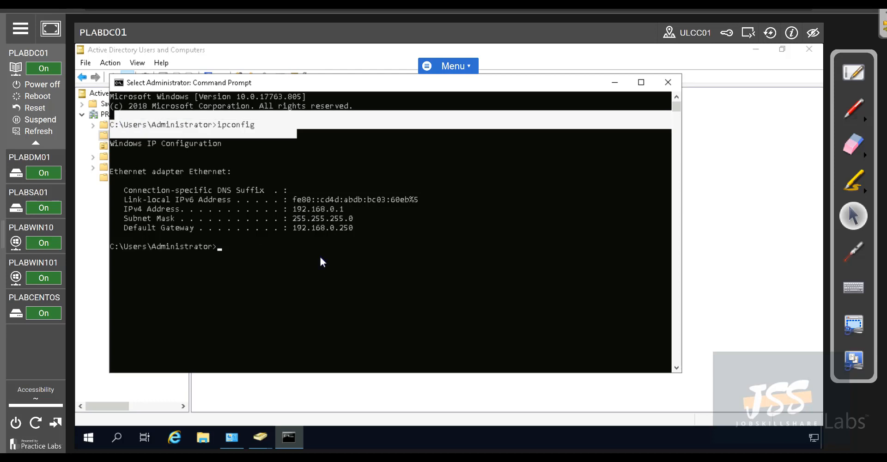
Step: Clear the text selection in the PLABDC01 Command Prompt and highlight the server's IPv4 address
{"action": "left_click", "coordinate": [386, 265]}
{"action": "left_click", "coordinate": [345, 213]}
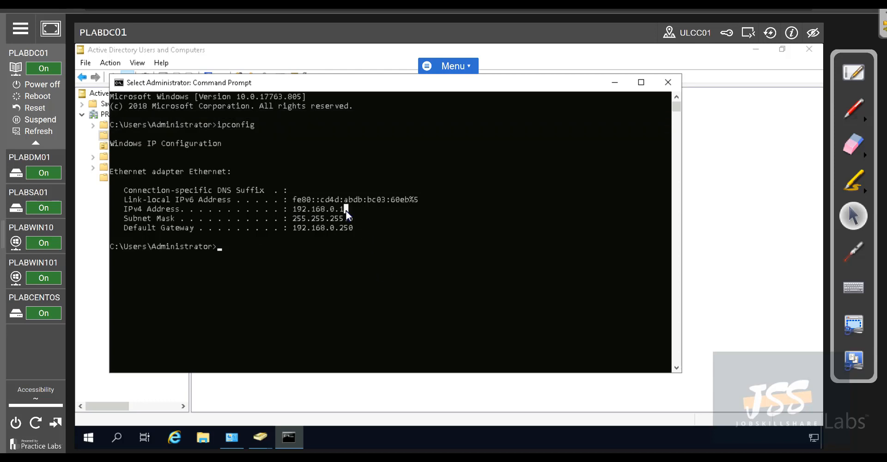
{"action": "left_click_drag", "start_coordinate": [346, 210], "coordinate": [294, 210]}
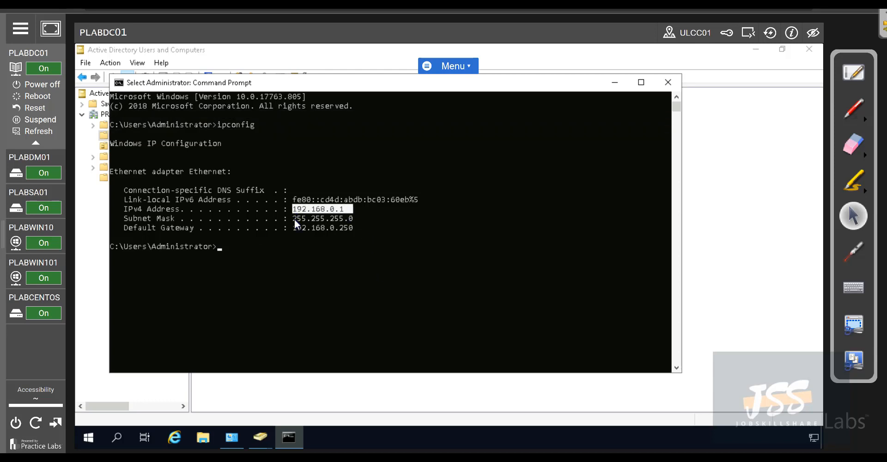
Step: Switch to PLABWIN101 and ping the domain controller at 192.168.0.1 from its Command Prompt
{"action": "left_click", "coordinate": [19, 279]}
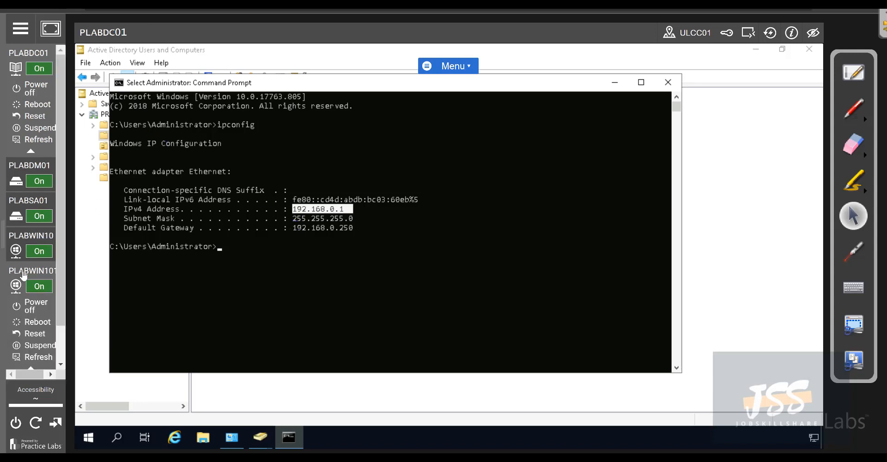
{"action": "left_click", "coordinate": [23, 273]}
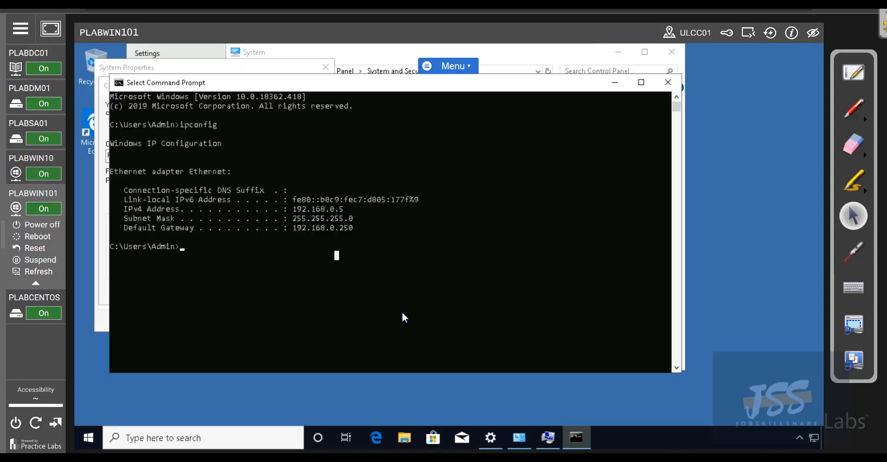
{"action": "type", "text": "ping"}
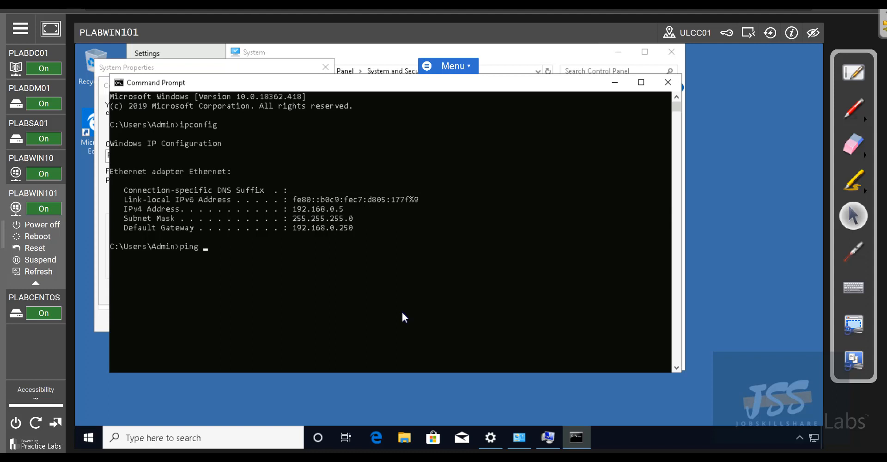
{"action": "type", "text": " 192.168.0.1"}
{"action": "key", "text": "Return"}
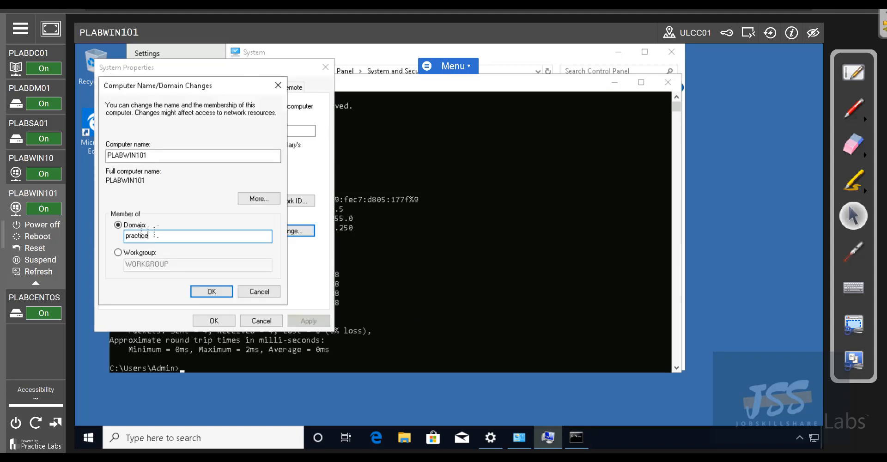
Step: Look up the full domain name in Active Directory Users and Computers on PLABDC01, and view the PLABWIN10 desktop
{"action": "left_click", "coordinate": [36, 54]}
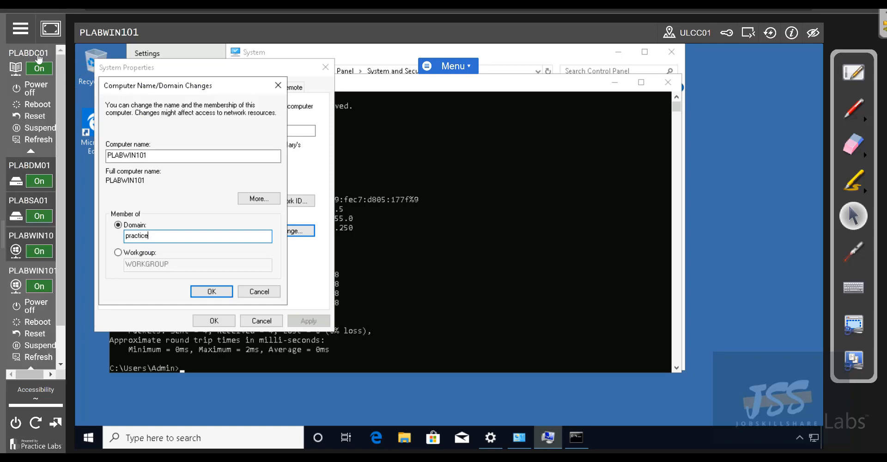
{"action": "left_click", "coordinate": [261, 438]}
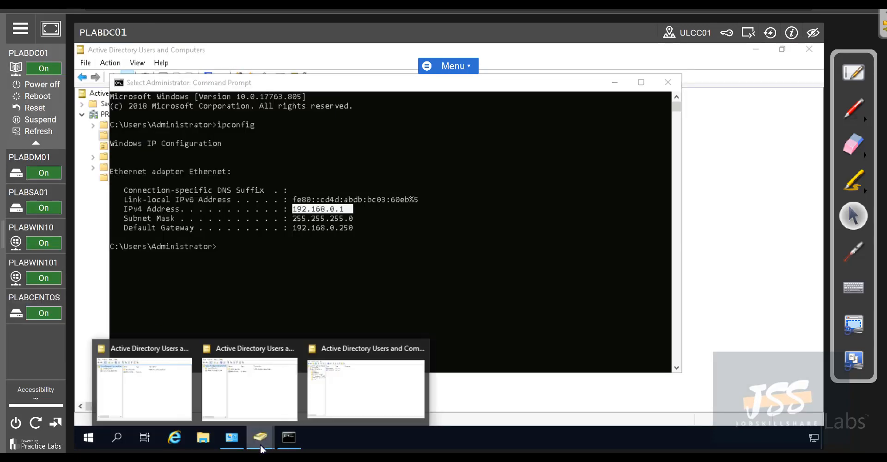
{"action": "left_click", "coordinate": [95, 213]}
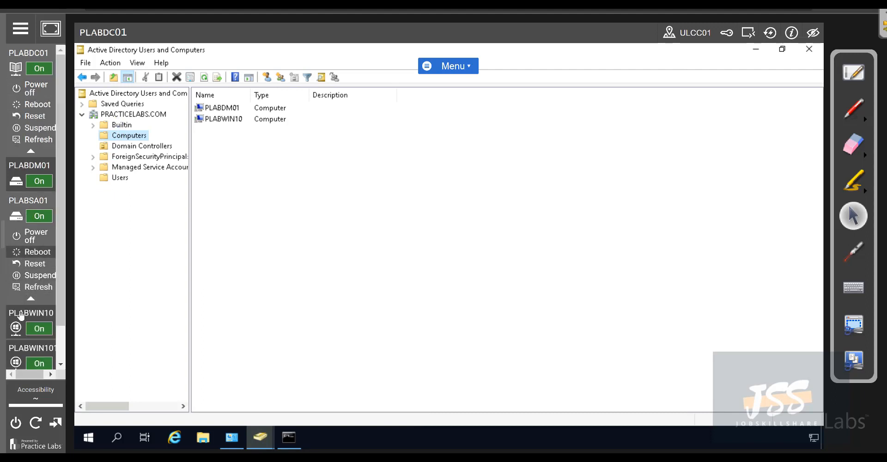
{"action": "left_click", "coordinate": [21, 247]}
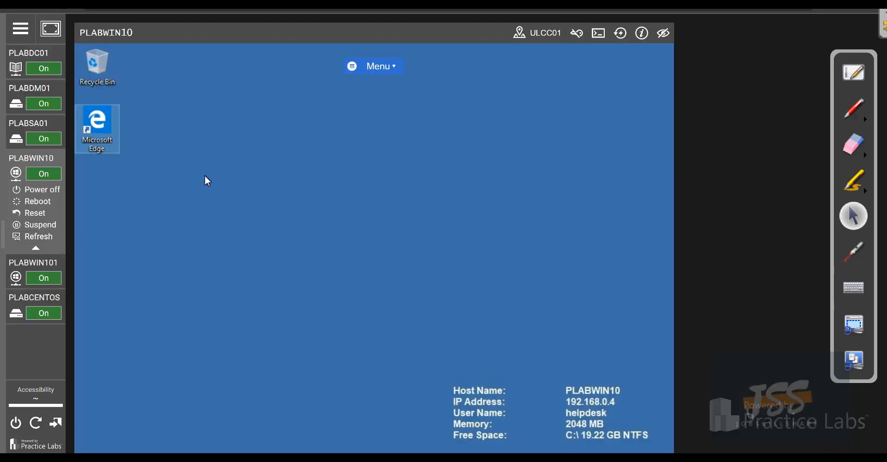
Step: Set the domain of PLABWIN101 to practicelabs.com and authorize the join with the helpdesk account and its password
{"action": "left_click", "coordinate": [18, 279]}
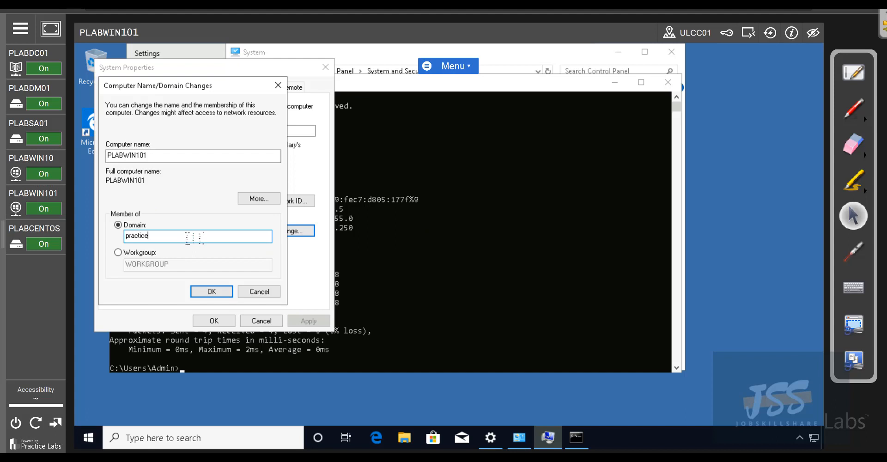
{"action": "type", "text": "lab.com"}
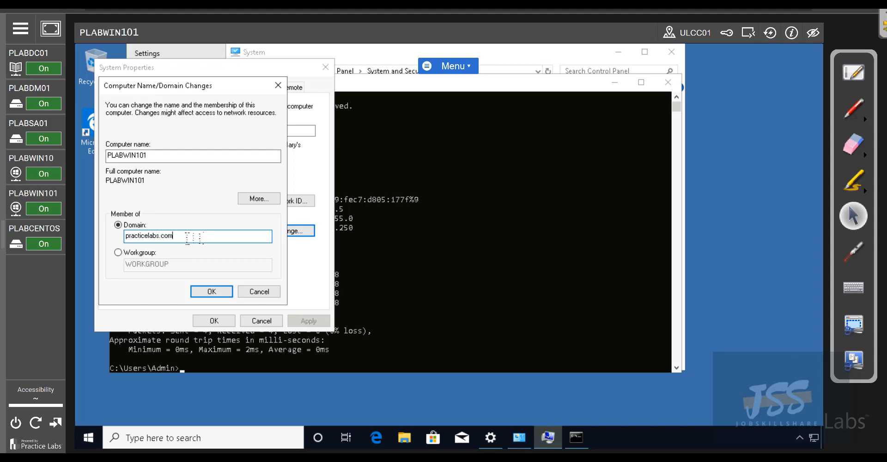
{"action": "key", "text": "Return"}
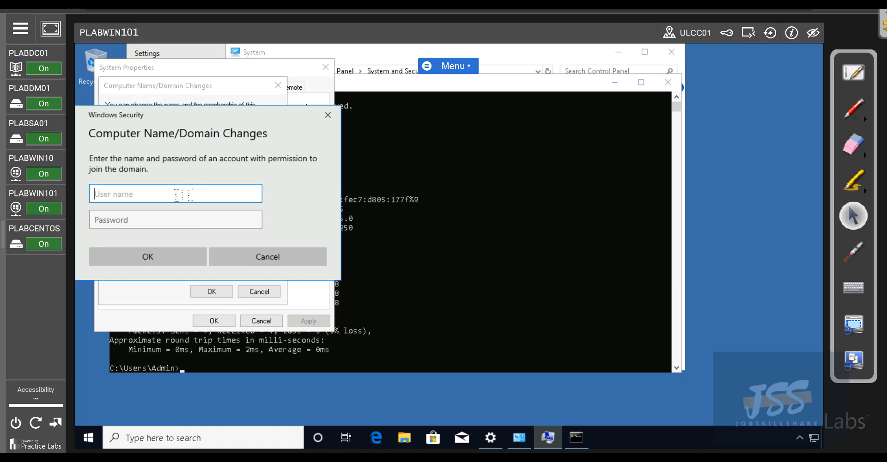
{"action": "type", "text": "helpdesk"}
{"action": "key", "text": "Tab"}
{"action": "type", "text": "************"}
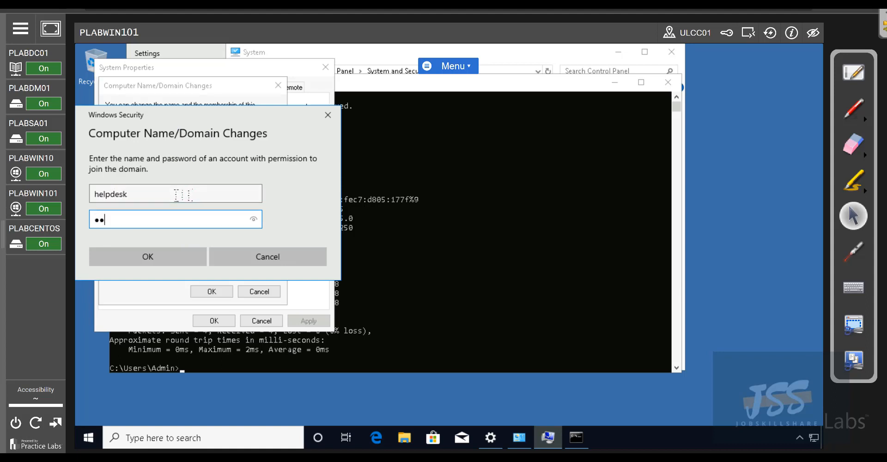
{"action": "key", "text": "Return"}
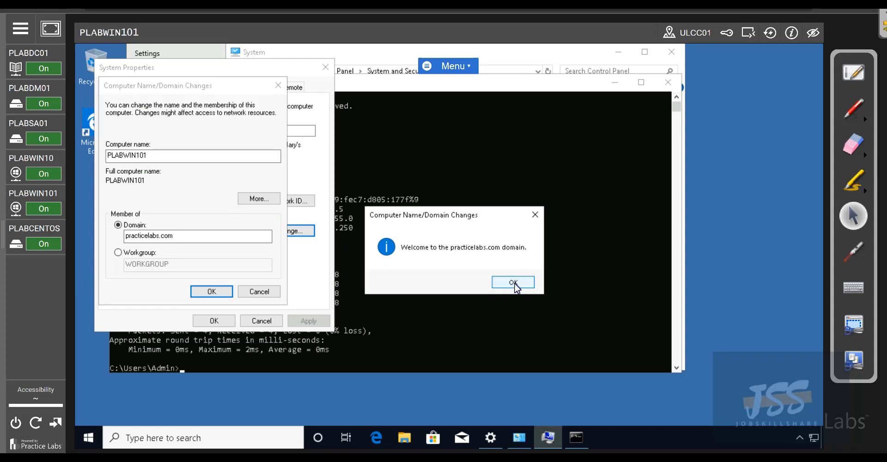
Step: Acknowledge the domain join messages, close the system properties and restart PLABWIN101 immediately
{"action": "left_click", "coordinate": [513, 285]}
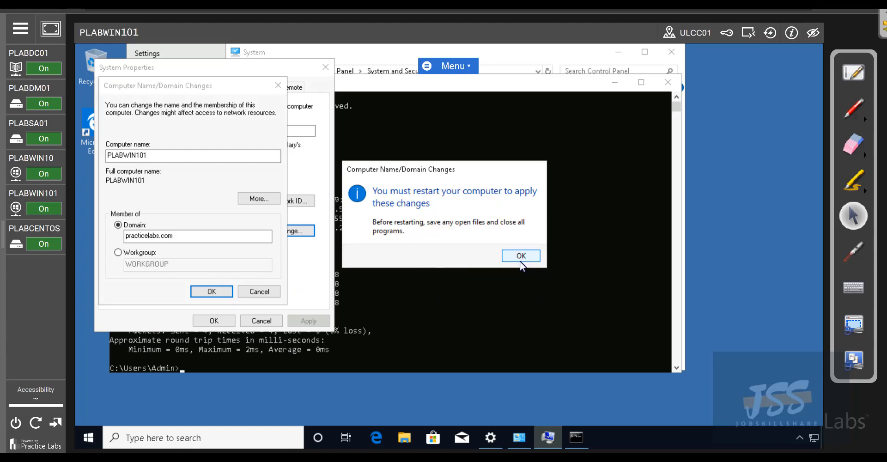
{"action": "left_click", "coordinate": [520, 255]}
{"action": "left_click", "coordinate": [214, 321]}
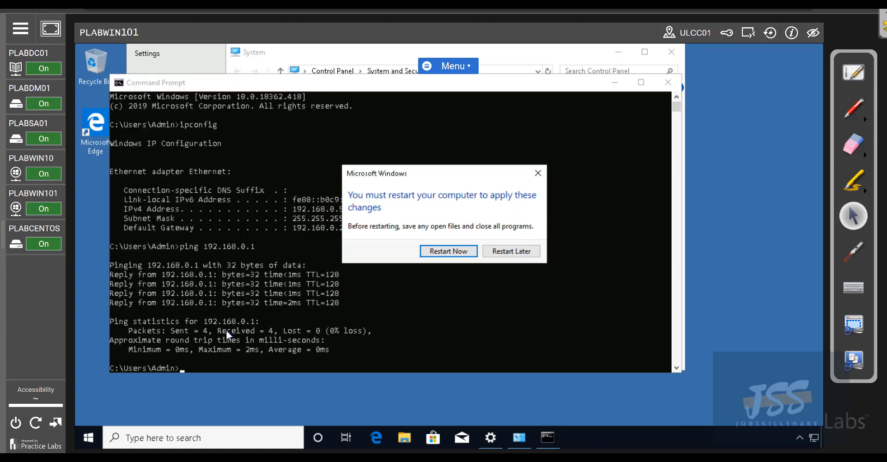
{"action": "left_click", "coordinate": [449, 255]}
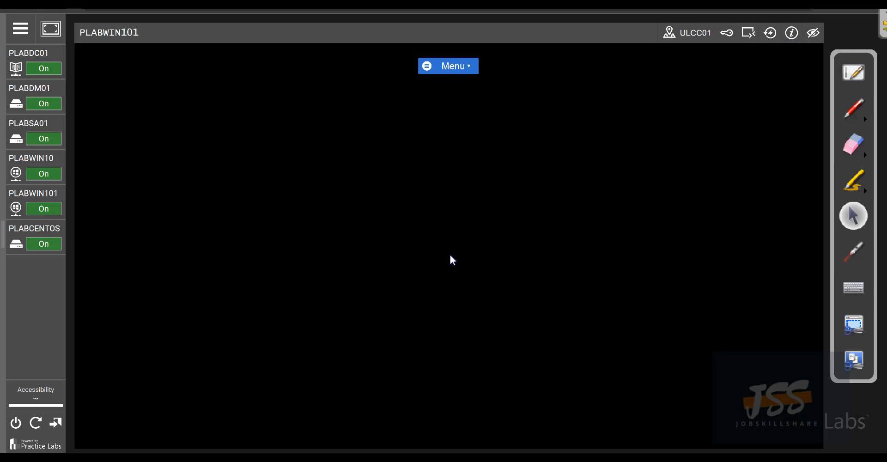
Step: On PLABDC01, open the helpdesk user's properties from the Users container and view its group memberships
{"action": "left_click", "coordinate": [38, 58]}
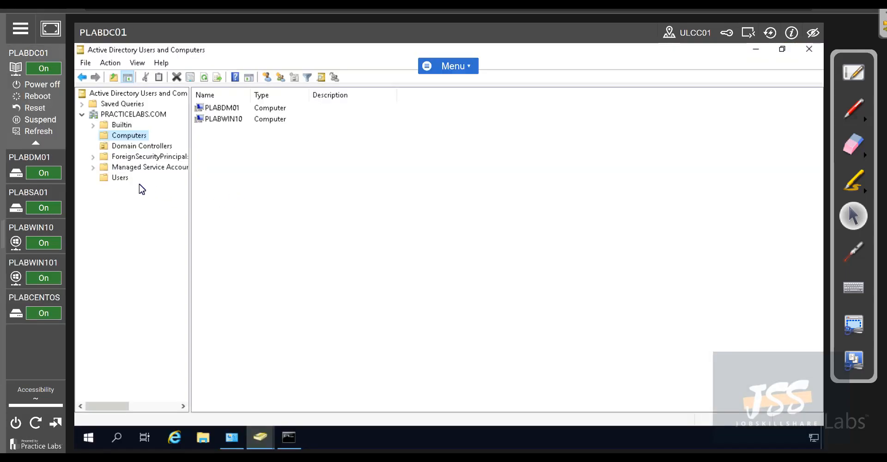
{"action": "left_click", "coordinate": [127, 179]}
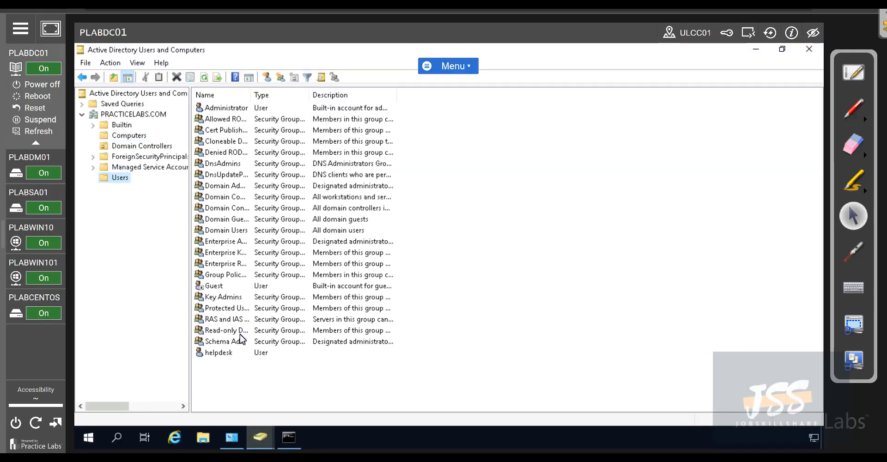
{"action": "left_click", "coordinate": [221, 355]}
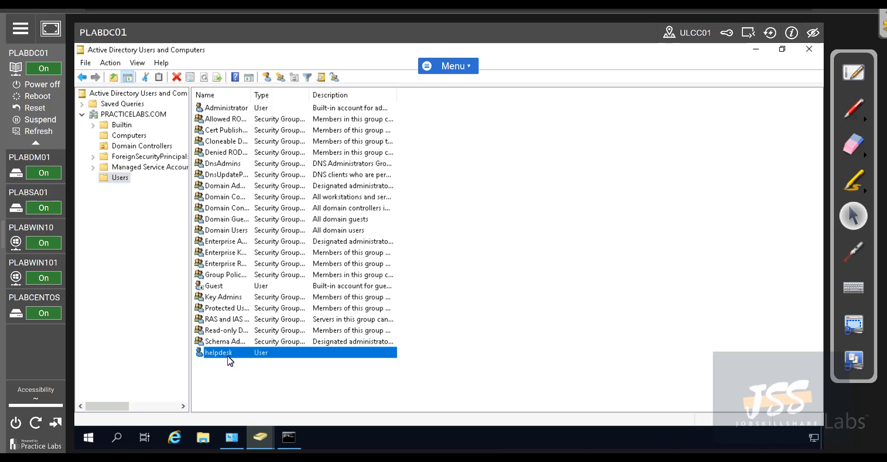
{"action": "right_click", "coordinate": [229, 357]}
{"action": "left_click", "coordinate": [257, 330]}
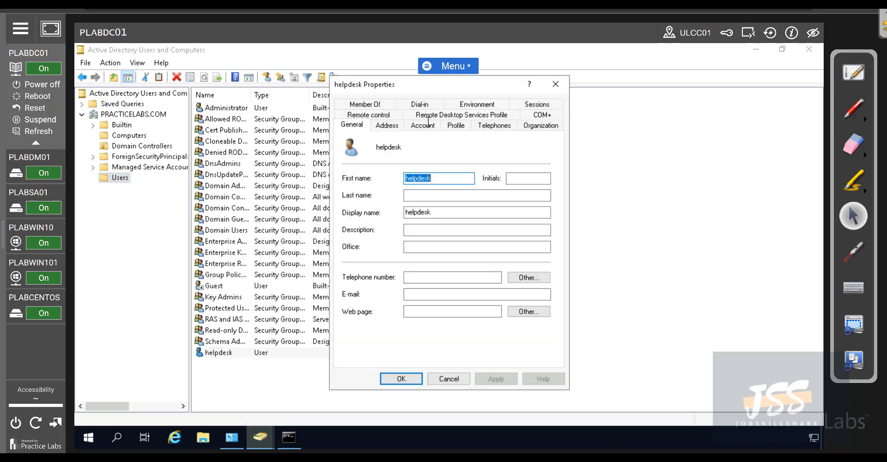
{"action": "left_click", "coordinate": [378, 106]}
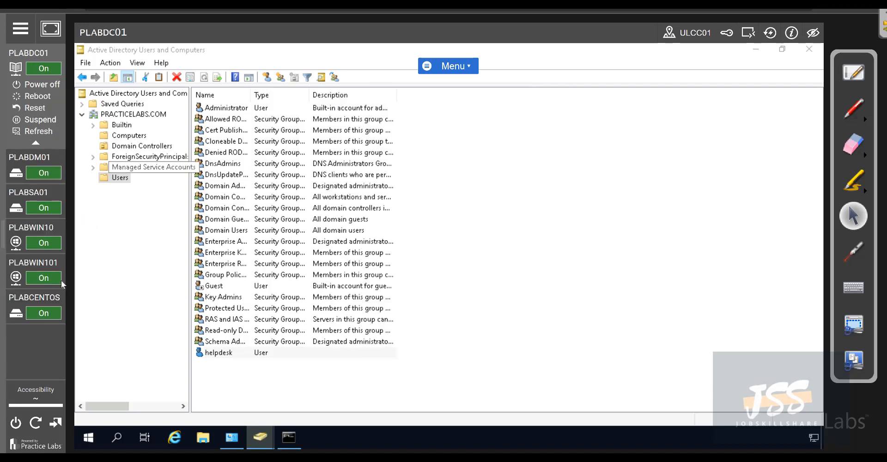
Step: Reconnect to PLABWIN101 with automatic sign-in turned off and choose Other user on the sign-in screen
{"action": "left_click", "coordinate": [36, 274]}
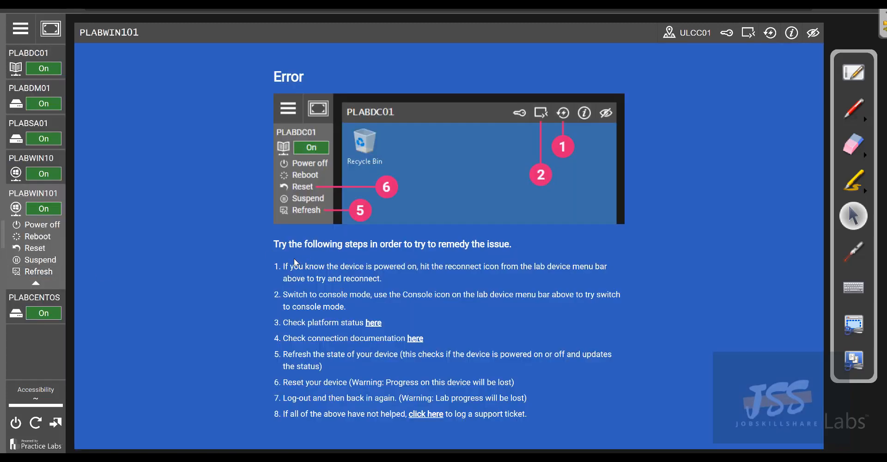
{"action": "left_click", "coordinate": [771, 41]}
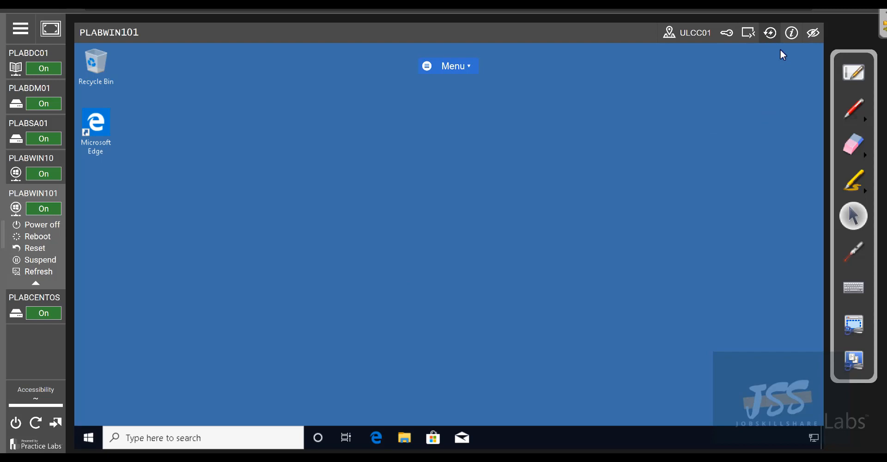
{"action": "left_click", "coordinate": [727, 32]}
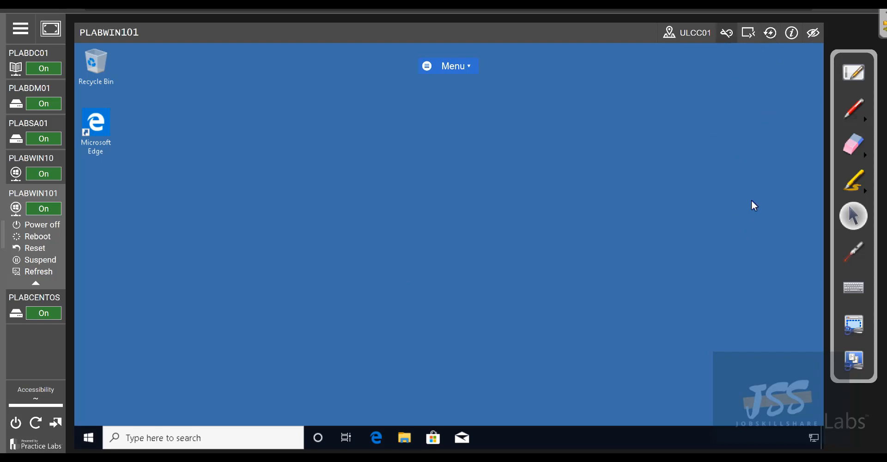
{"action": "left_click", "coordinate": [769, 33]}
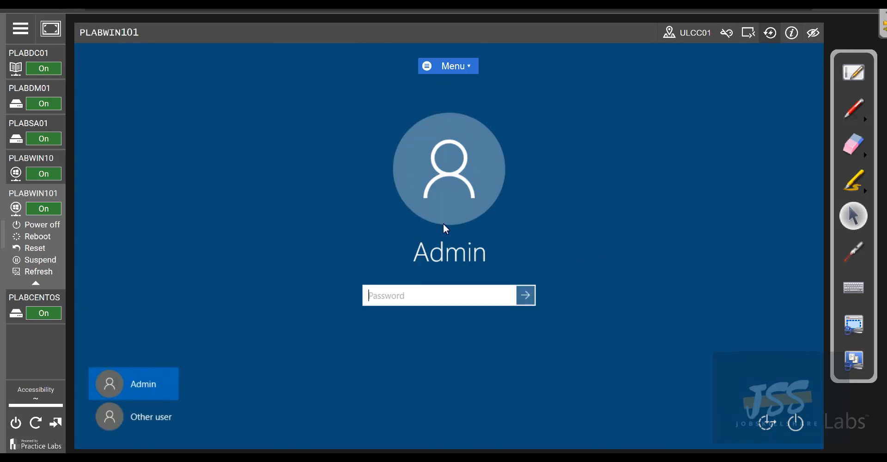
{"action": "left_click", "coordinate": [135, 417]}
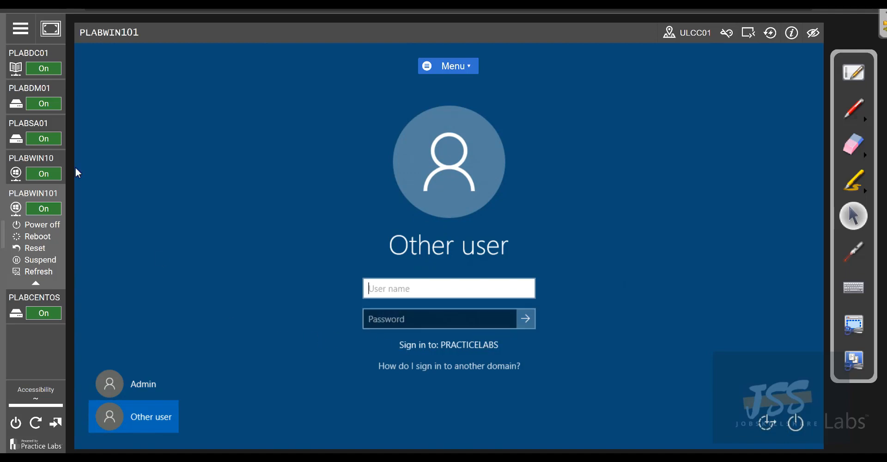
Step: Refresh the Computers container in Active Directory on PLABDC01 and select the PLABWIN101 computer
{"action": "left_click", "coordinate": [28, 54]}
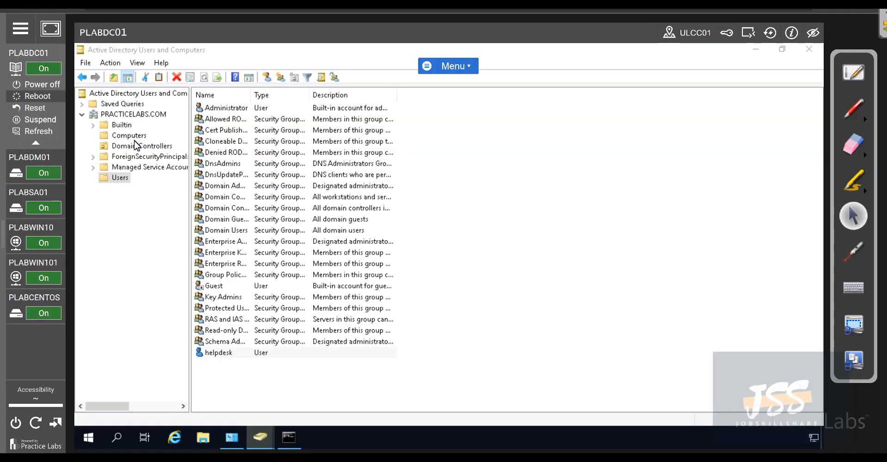
{"action": "left_click", "coordinate": [129, 135]}
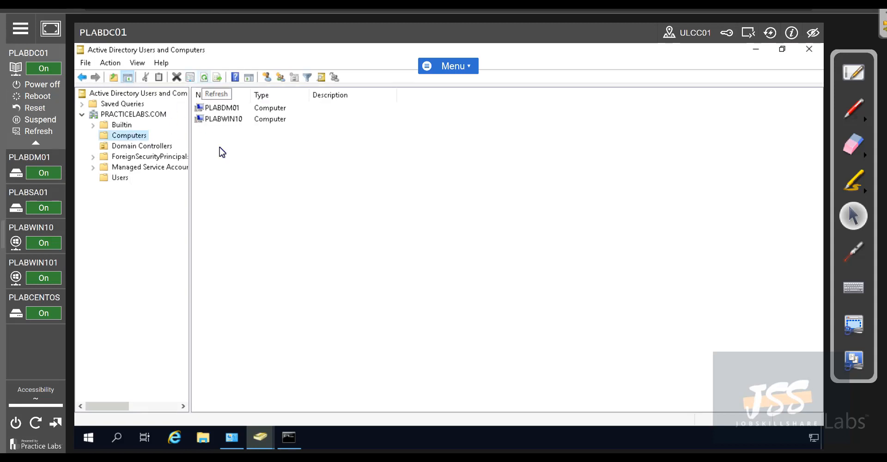
{"action": "left_click", "coordinate": [225, 131]}
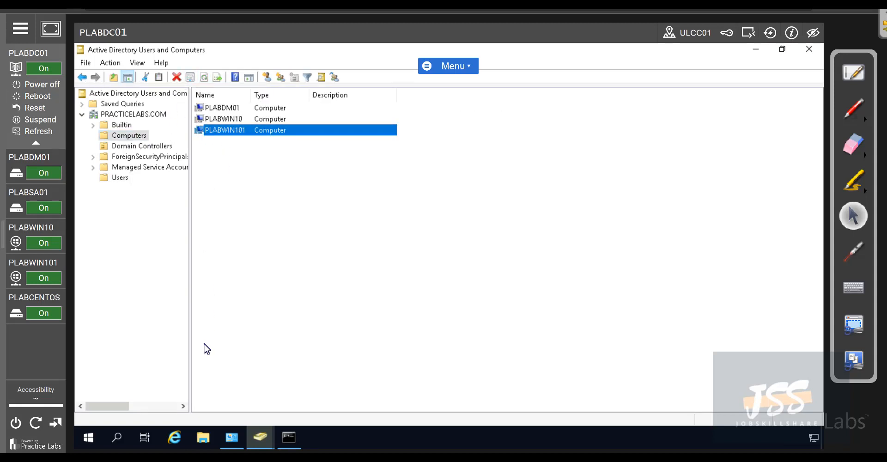
Step: Power off PLABWIN10 and switch the PLABWIN101 connection to console mode
{"action": "left_click", "coordinate": [15, 242]}
{"action": "left_click", "coordinate": [24, 274]}
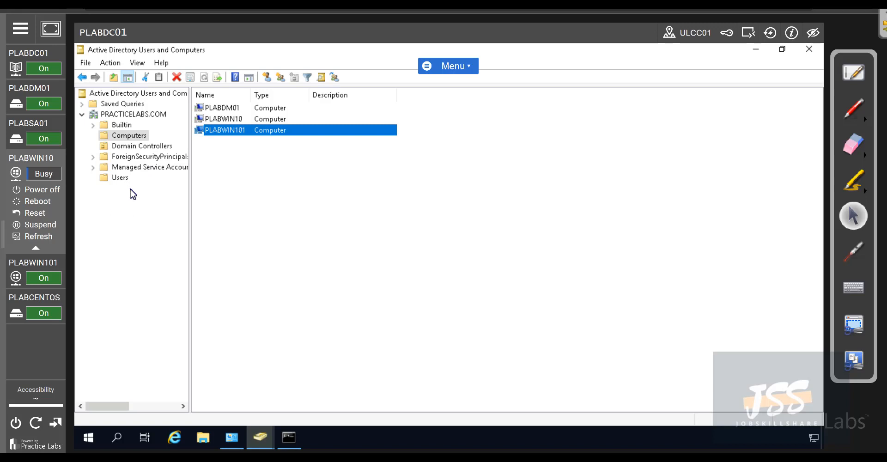
{"action": "left_click", "coordinate": [30, 270]}
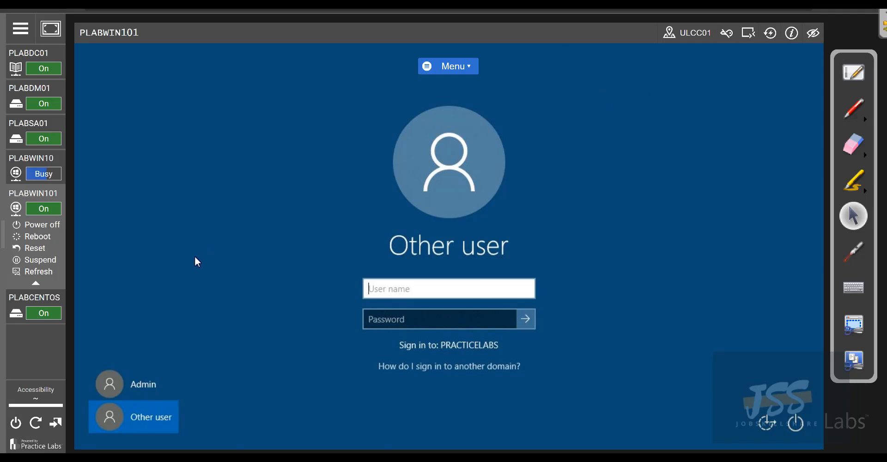
{"action": "left_click", "coordinate": [749, 35]}
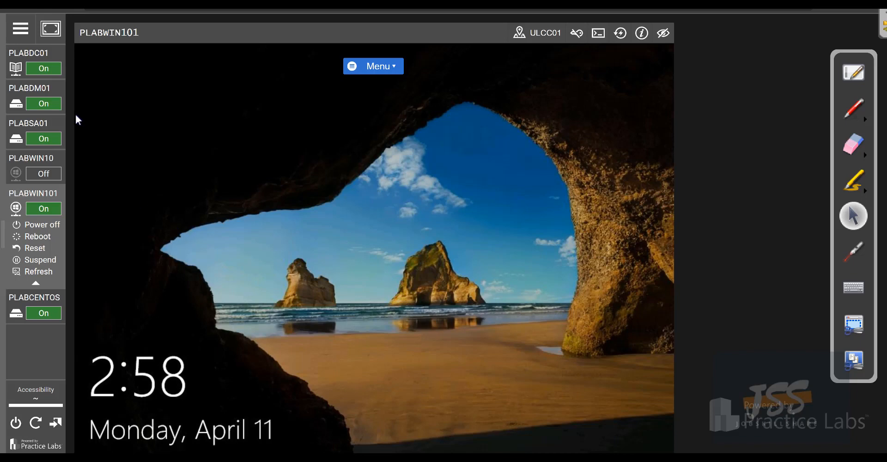
Step: Review the lab configuration diagram and device list in the lab guide, and hide the guide again
{"action": "left_click", "coordinate": [15, 35]}
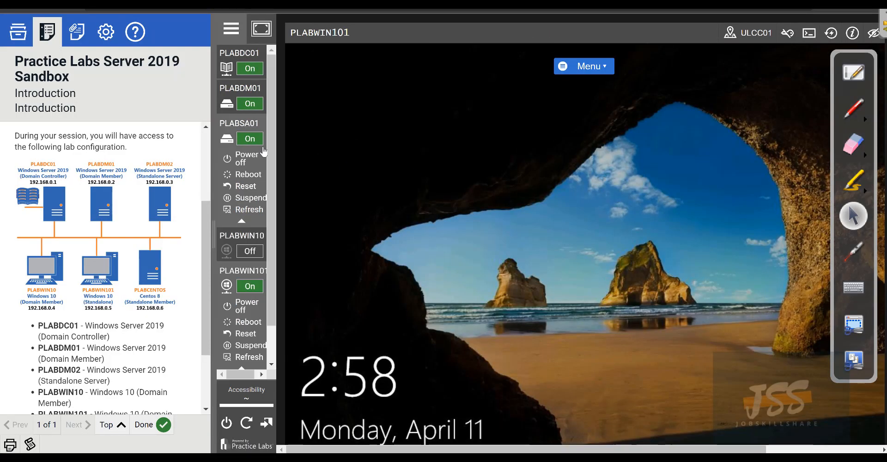
{"action": "scroll", "coordinate": [206, 268], "scroll_direction": "down", "scroll_amount": 1}
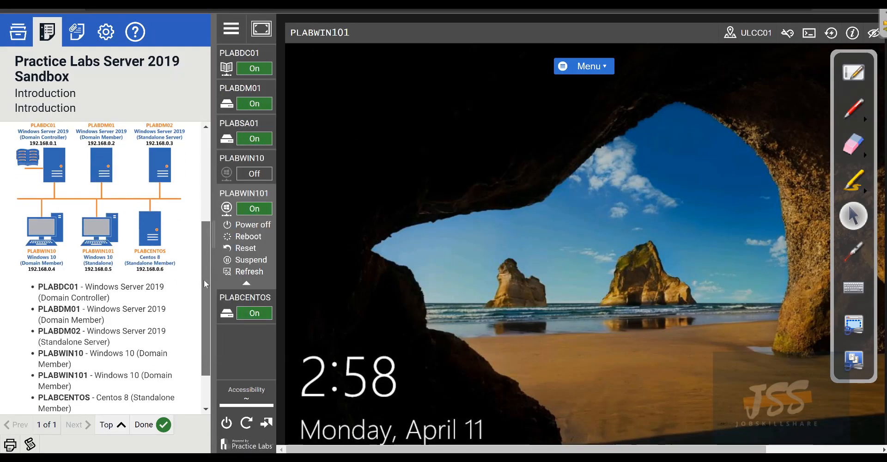
{"action": "scroll", "coordinate": [204, 279], "scroll_direction": "up", "scroll_amount": 3}
{"action": "scroll", "coordinate": [194, 278], "scroll_direction": "down", "scroll_amount": 5}
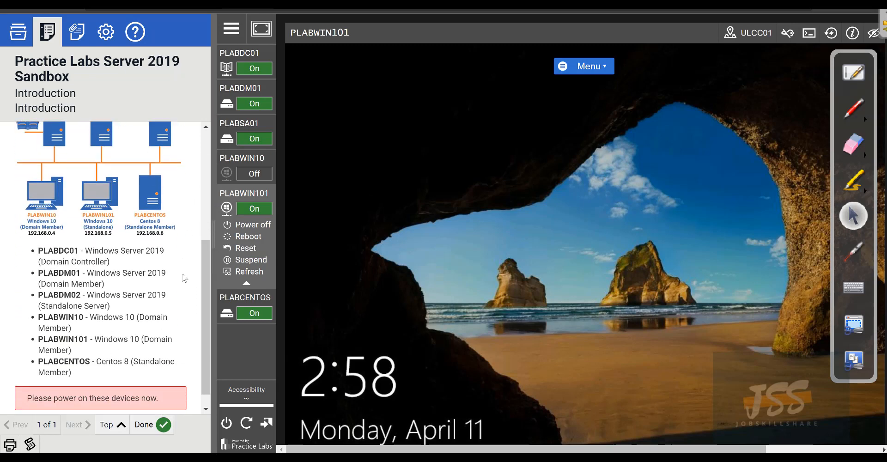
{"action": "left_click", "coordinate": [232, 29]}
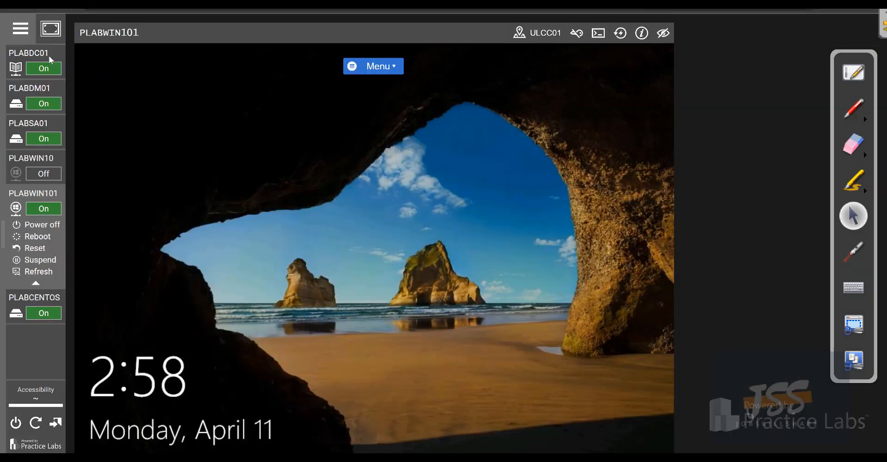
Step: Switch from PLABWIN101 to the PLABDC01 device
{"action": "left_click", "coordinate": [29, 59]}
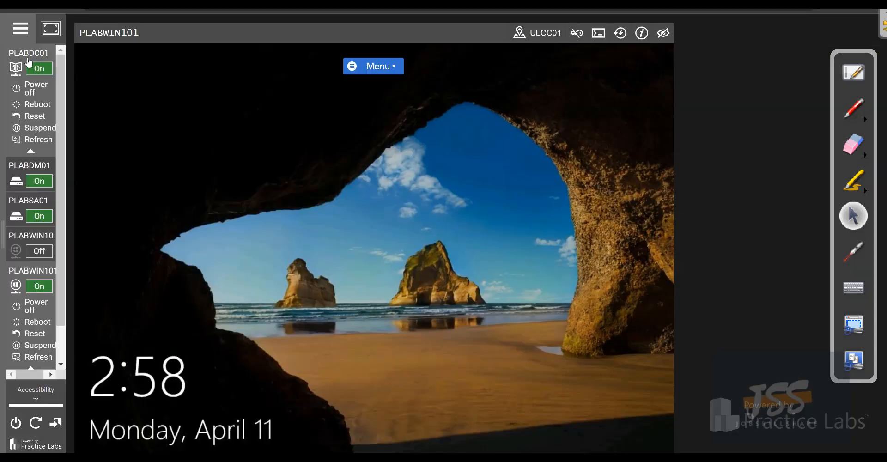